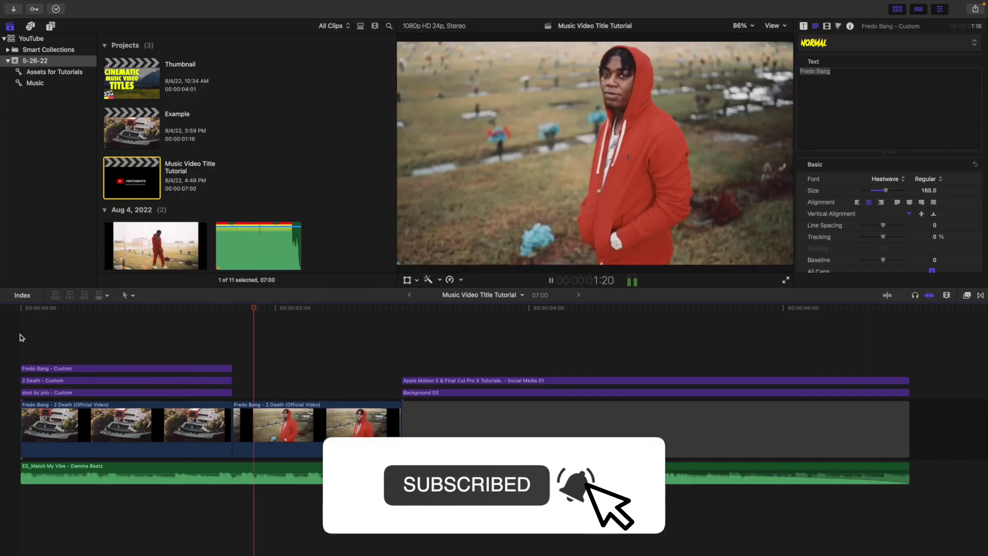
Play the tutorial project, then switch to the Example project and play its aerial house clip.
key("Home")
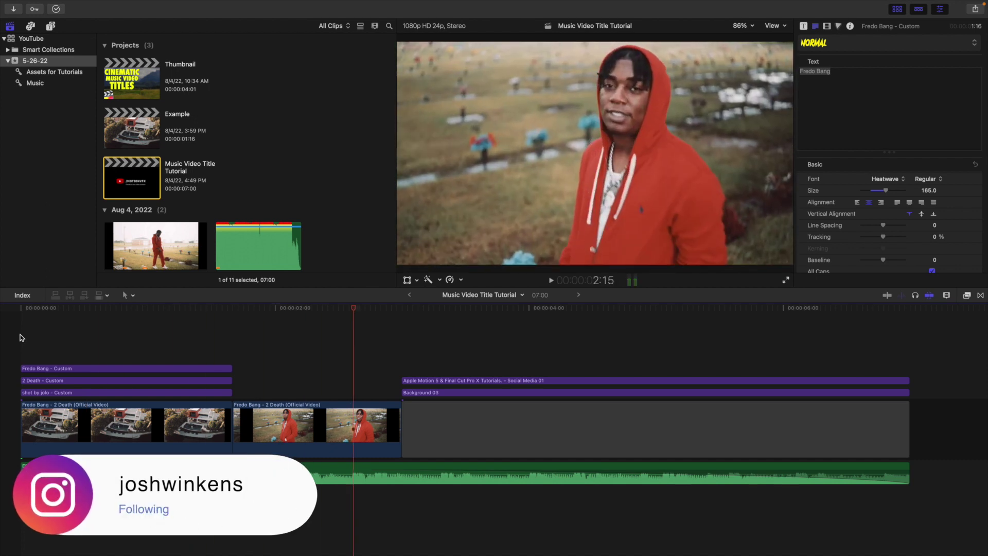
key("super+bracketleft")
key("space")
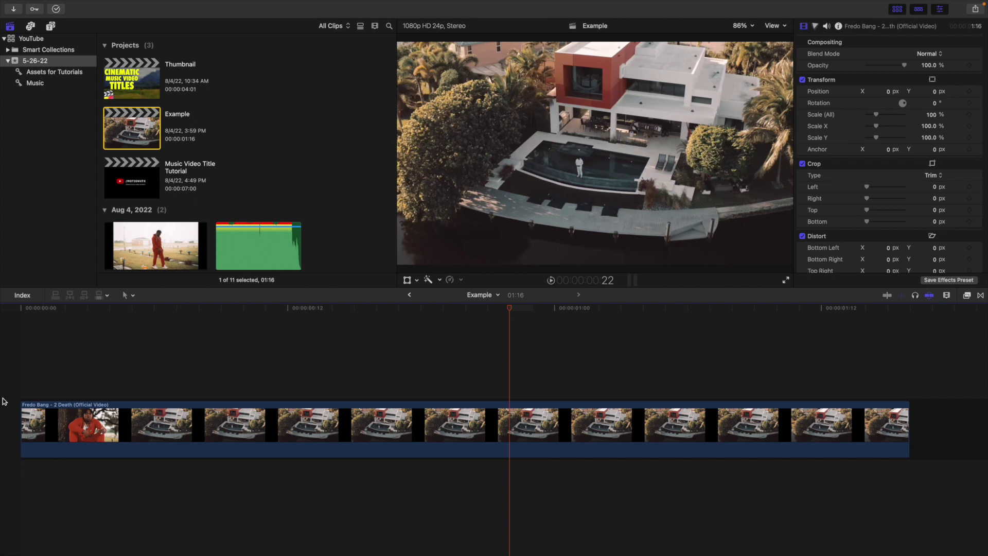
key("Home")
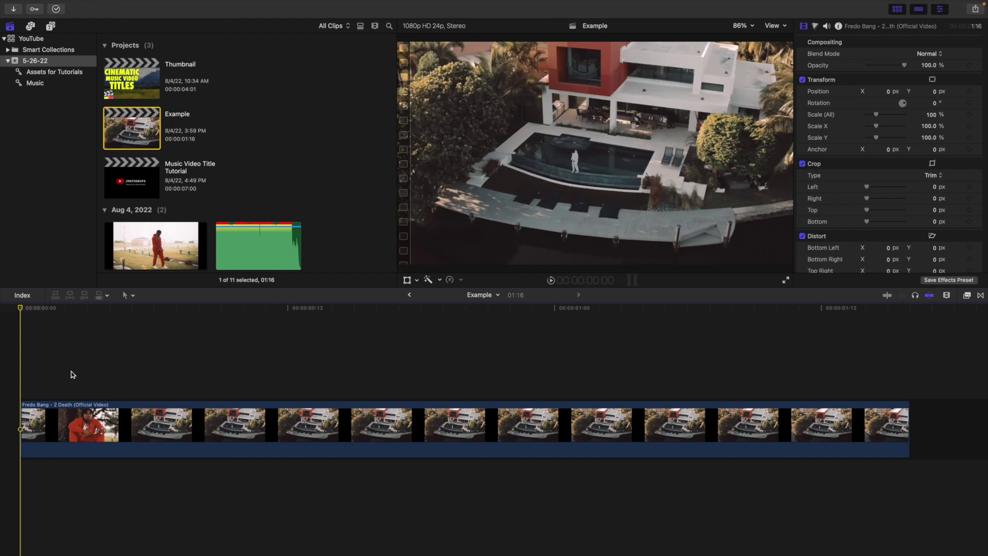
key("ctrl+t")
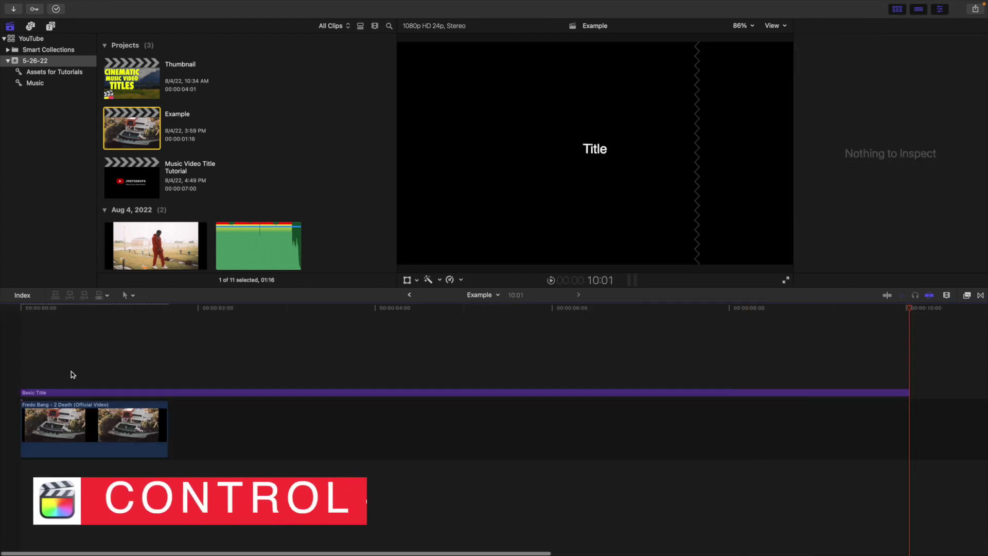
left_click(71, 371)
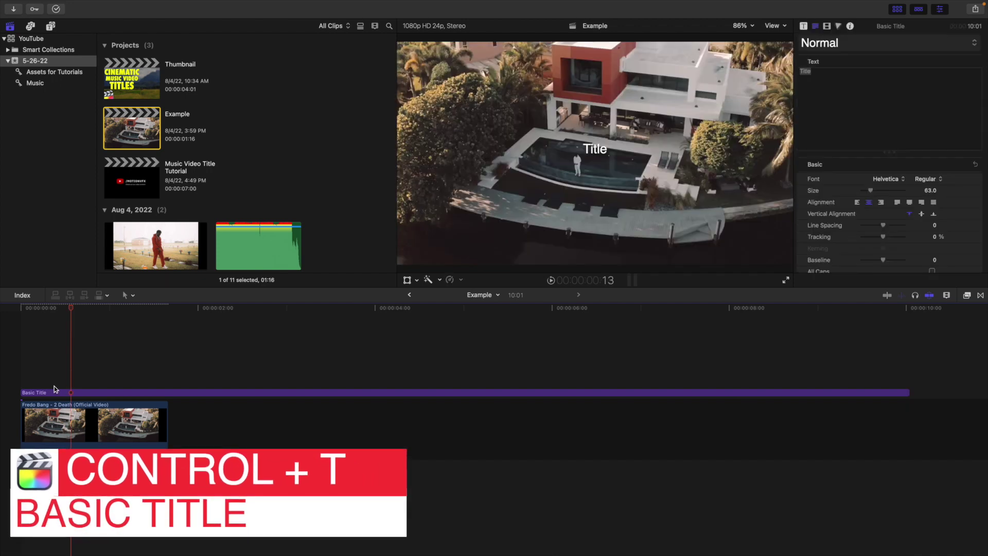
left_click(64, 393)
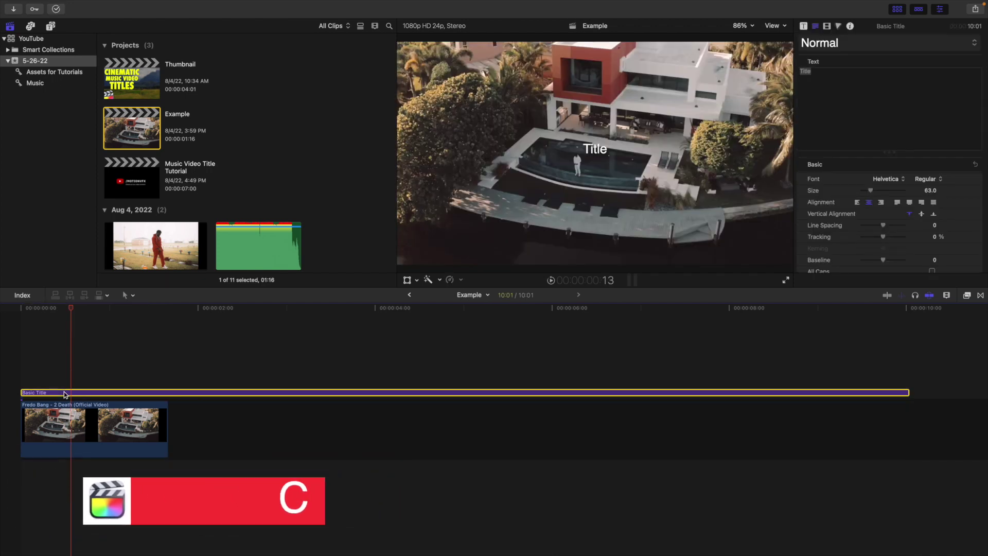
key("Delete")
key("shift+z")
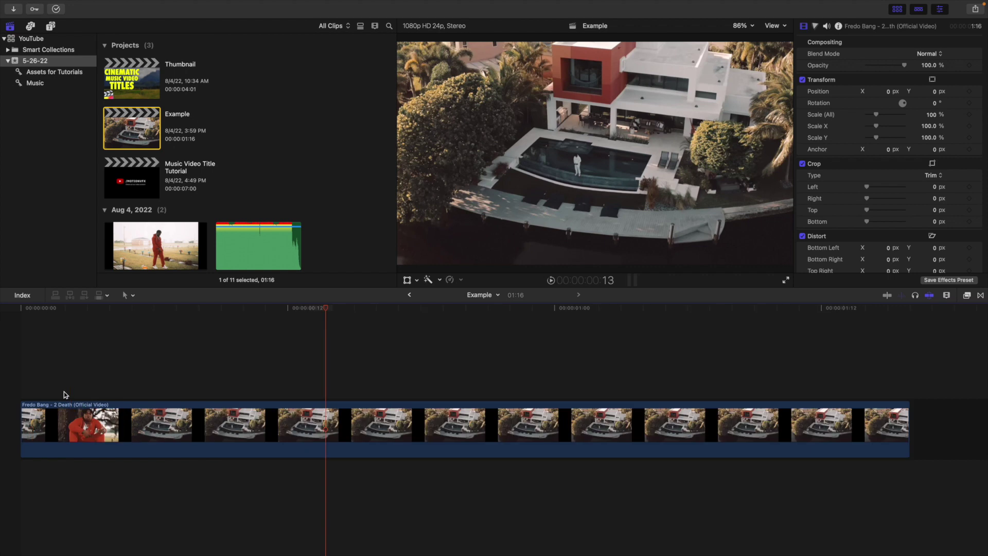
Search titles for 'custom' and place the Custom title above the house clip, trimmed to its end.
left_click(51, 27)
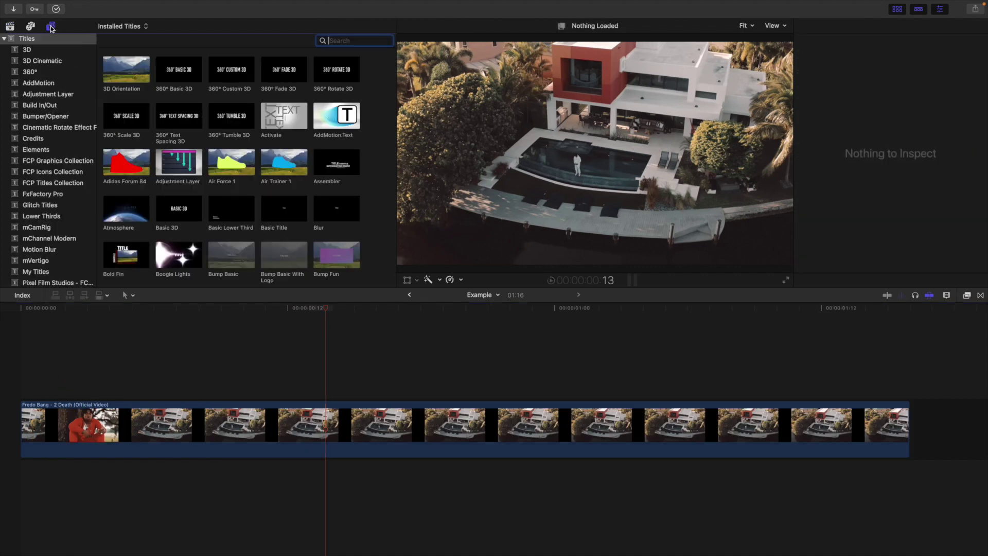
type("custom")
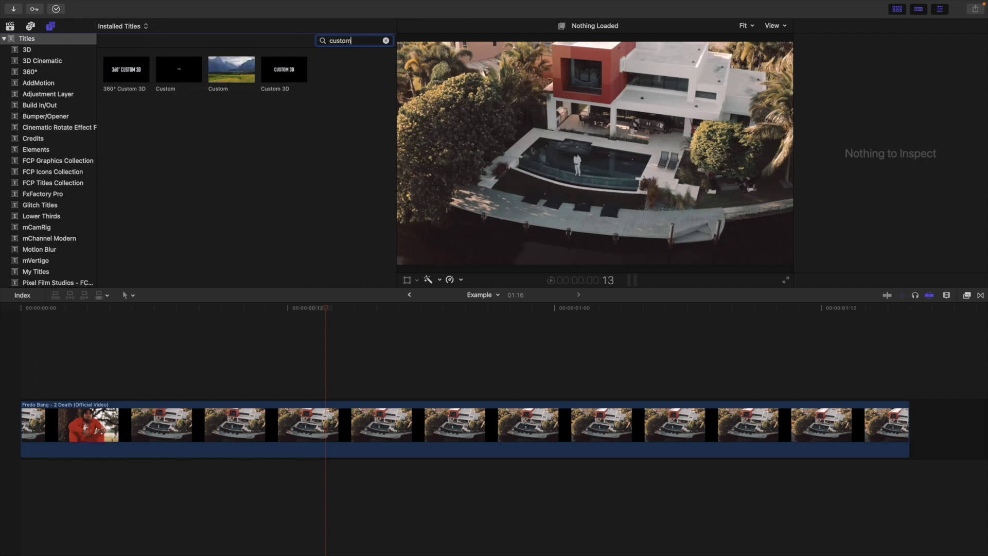
left_click_drag(181, 70, 6, 372)
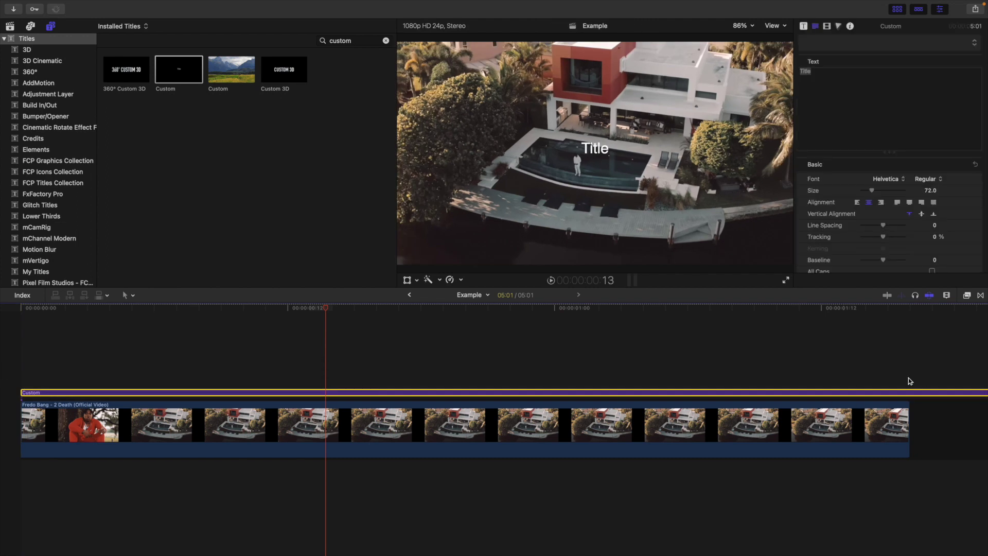
left_click(909, 394)
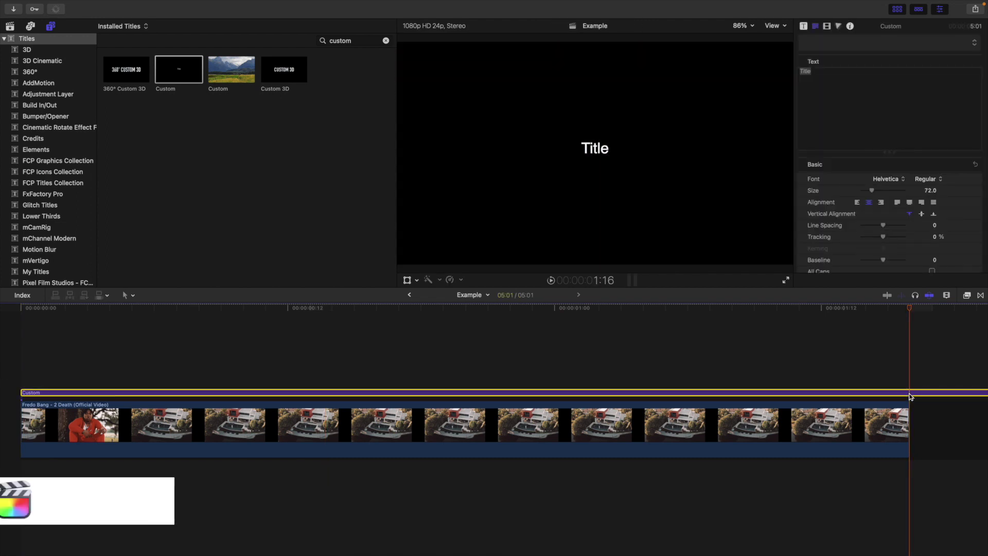
key("alt+bracketright")
Select the Custom title and review its animation and text settings in the inspector.
left_click(268, 375)
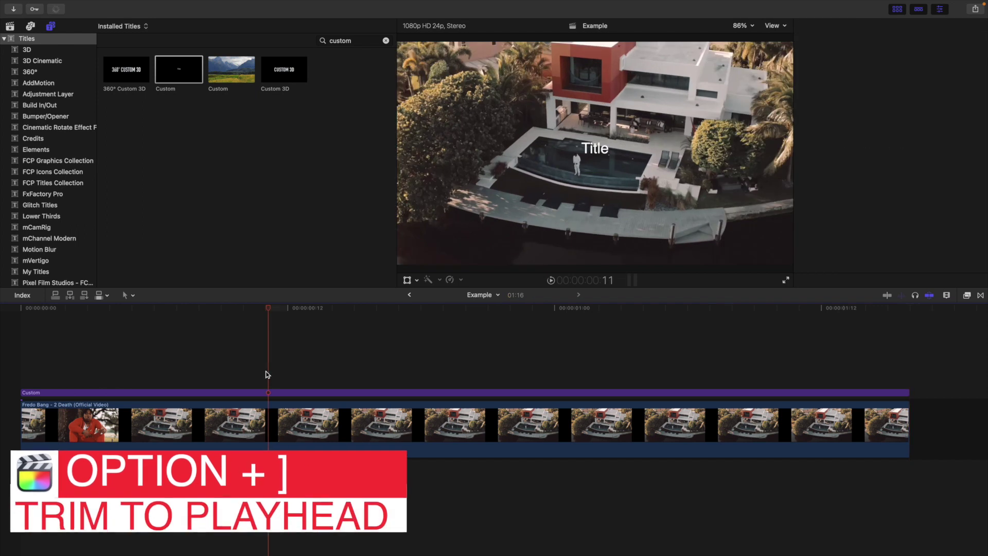
left_click(260, 392)
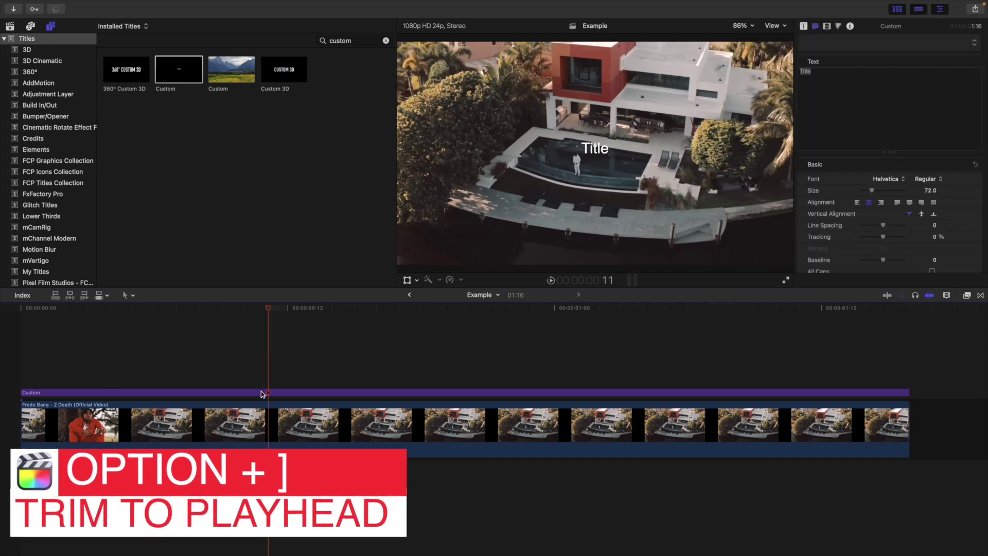
left_click(803, 26)
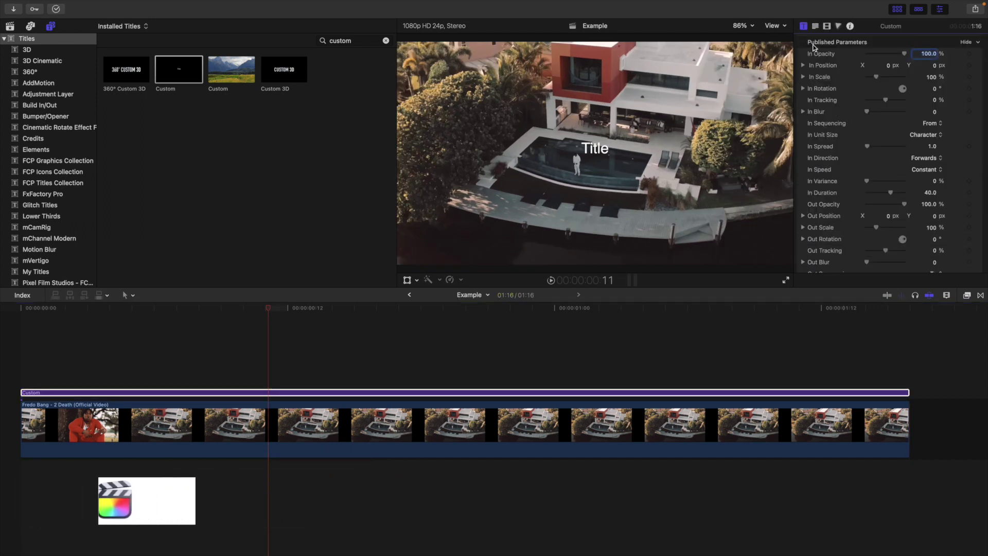
left_click(815, 26)
left_click(268, 359)
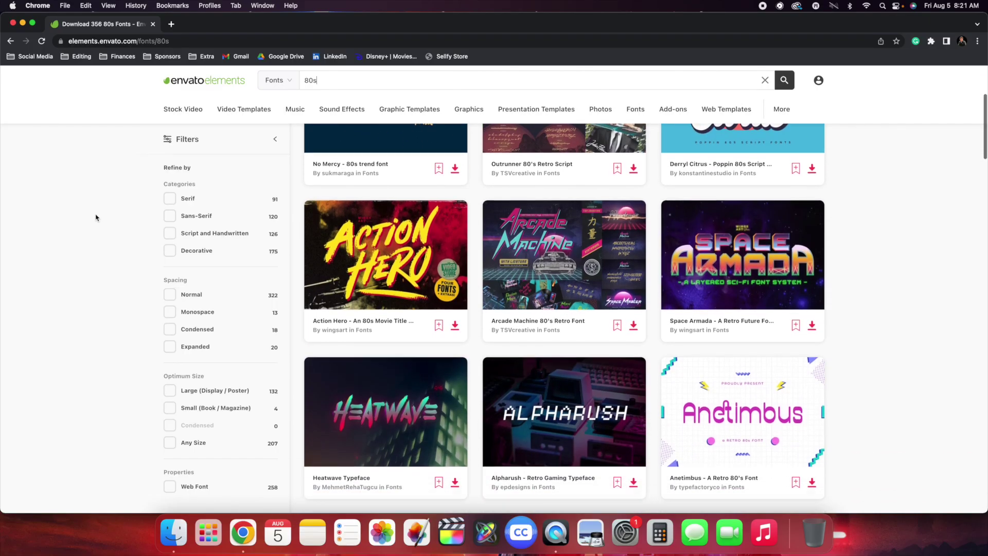
scroll(95, 217, "down", 3)
Download the Alpharush font from Envato Elements for the Final Cut Pro X project and unzip it.
scroll(96, 217, "down", 2)
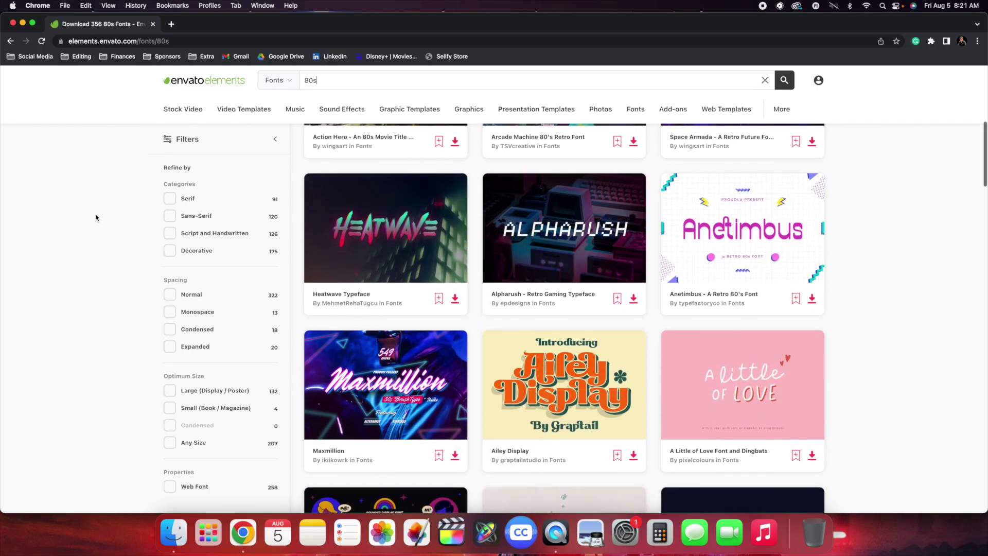
left_click(587, 250)
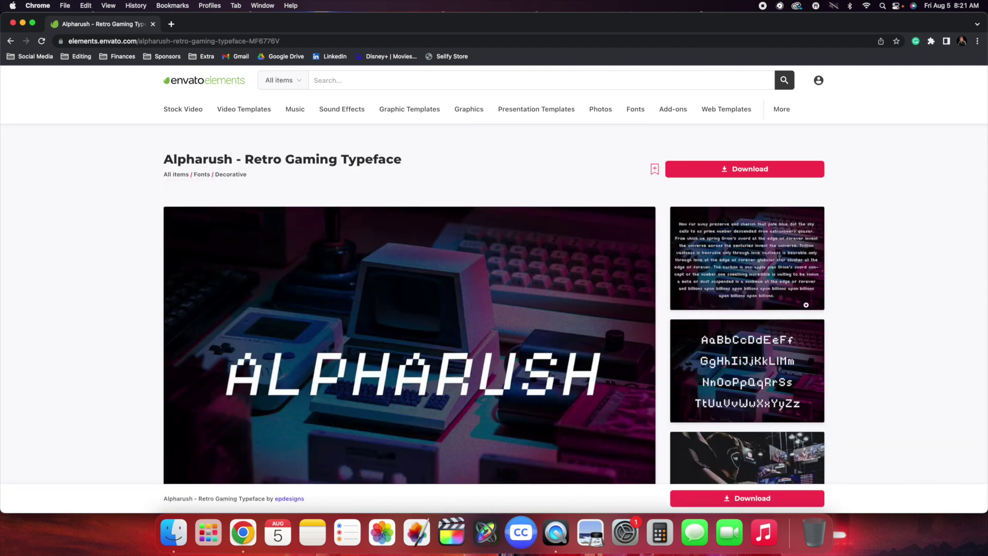
scroll(848, 317, "down", 10)
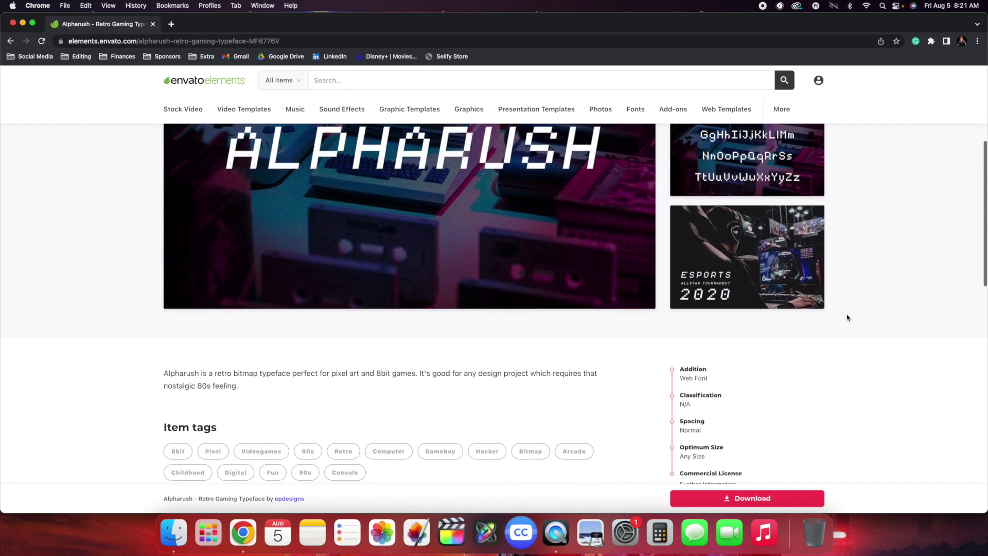
left_click(777, 499)
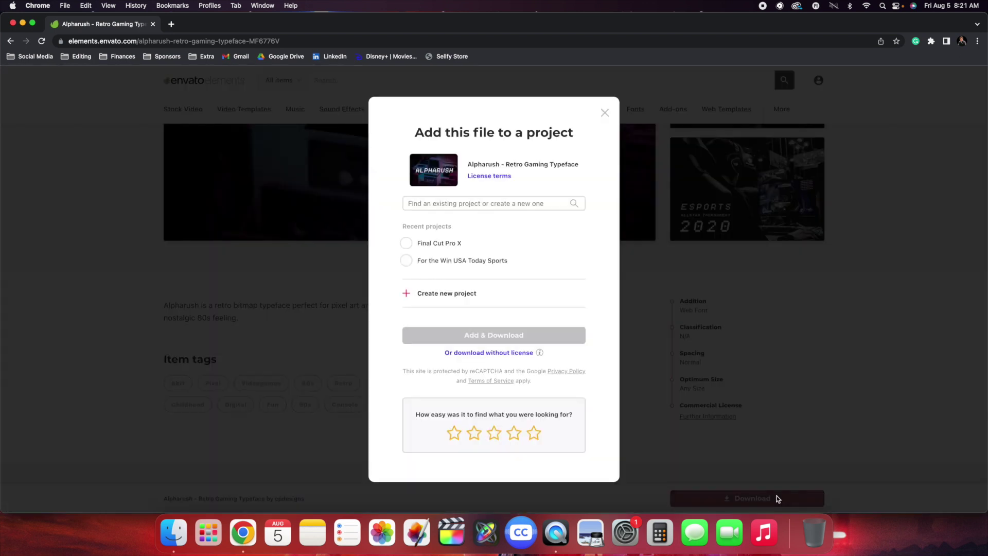
left_click(405, 243)
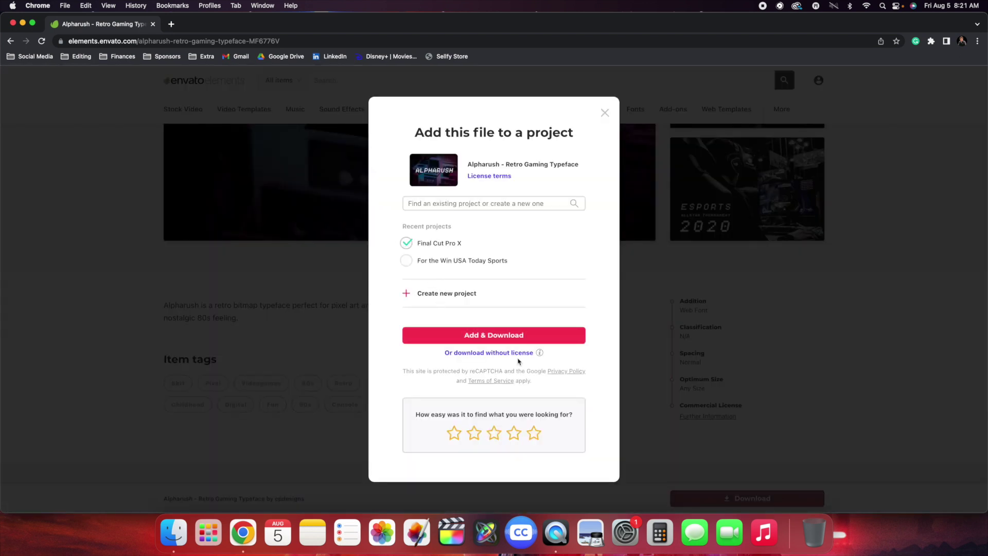
left_click(509, 335)
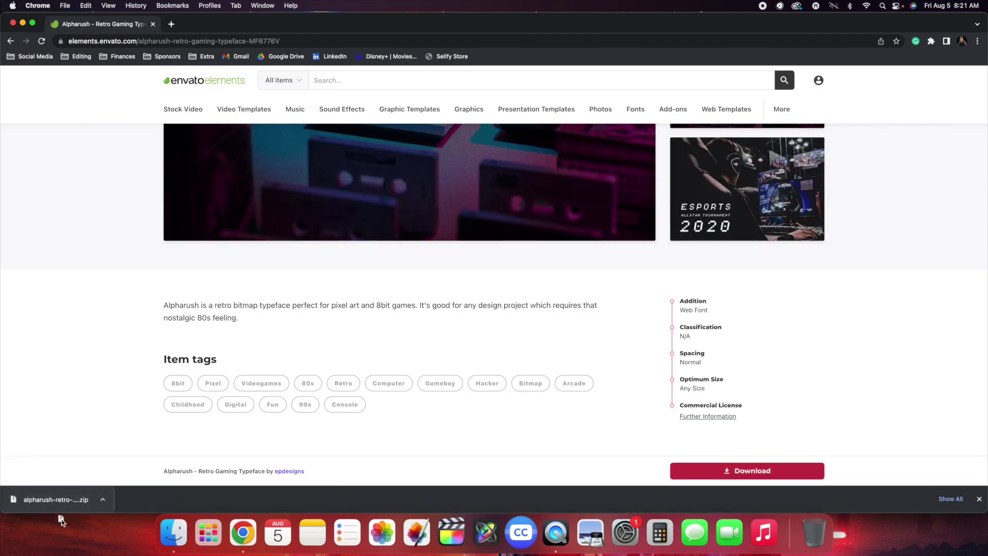
left_click(14, 24)
double_click(956, 140)
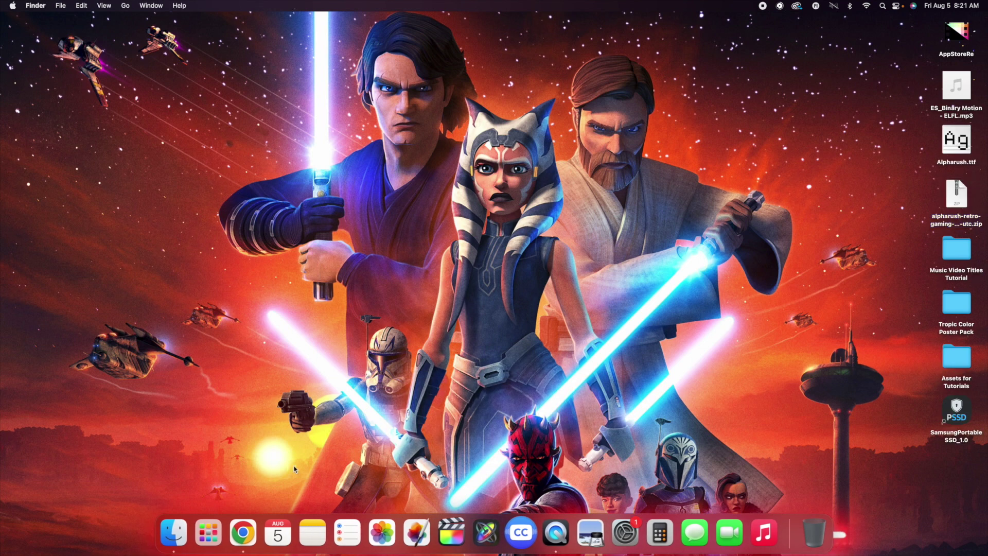
Launch Font Book and install Alpharush.ttf from the Desktop.
left_click(208, 533)
type("font")
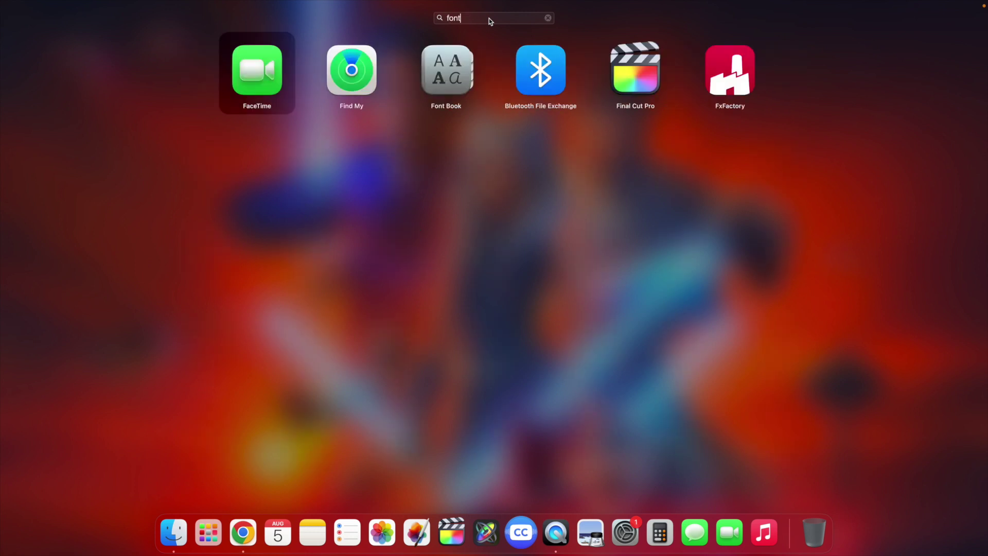
key("Return")
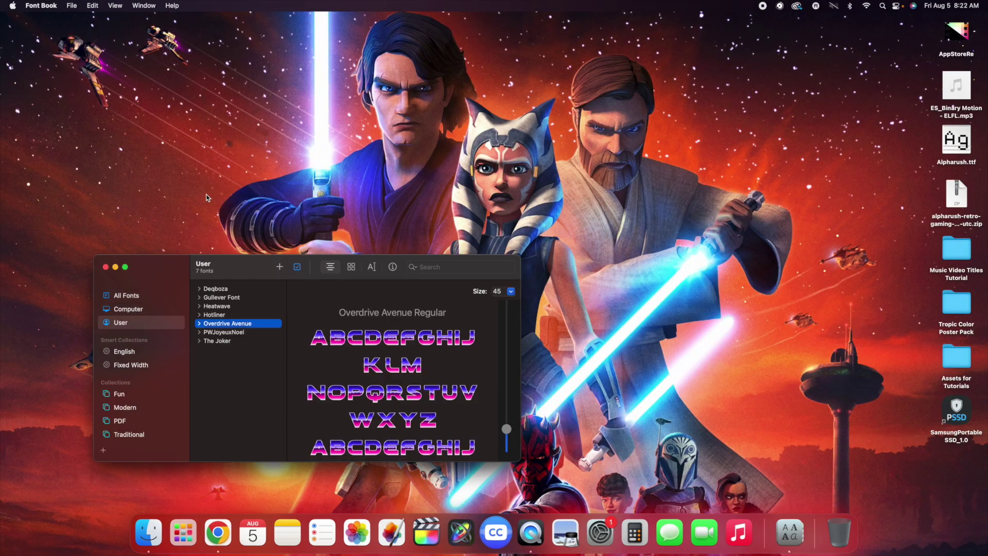
left_click(279, 267)
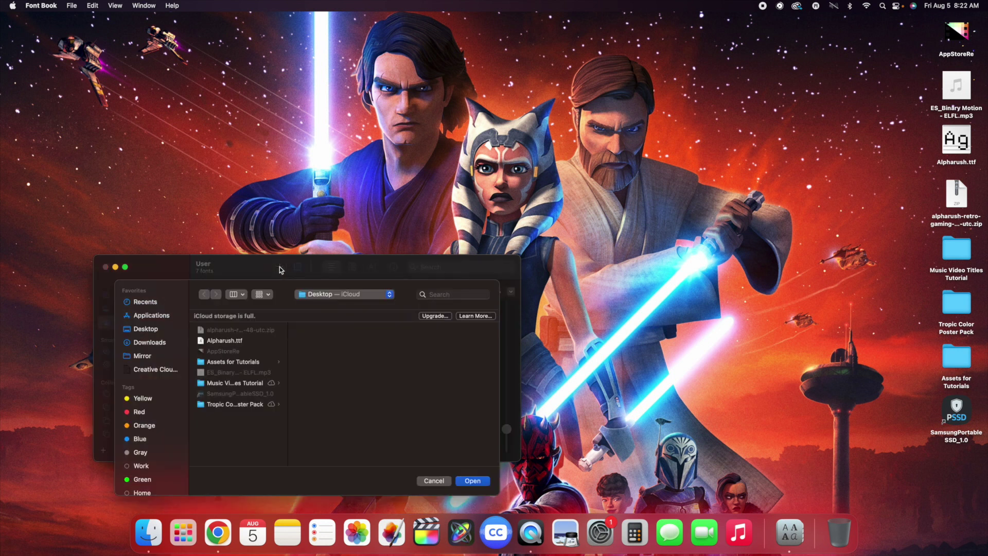
left_click(141, 331)
left_click(220, 341)
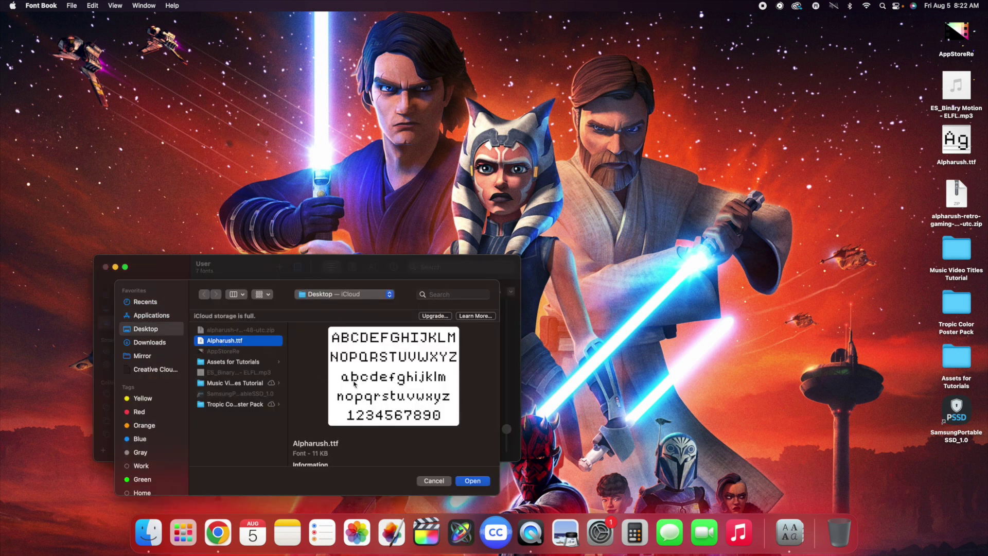
left_click(472, 481)
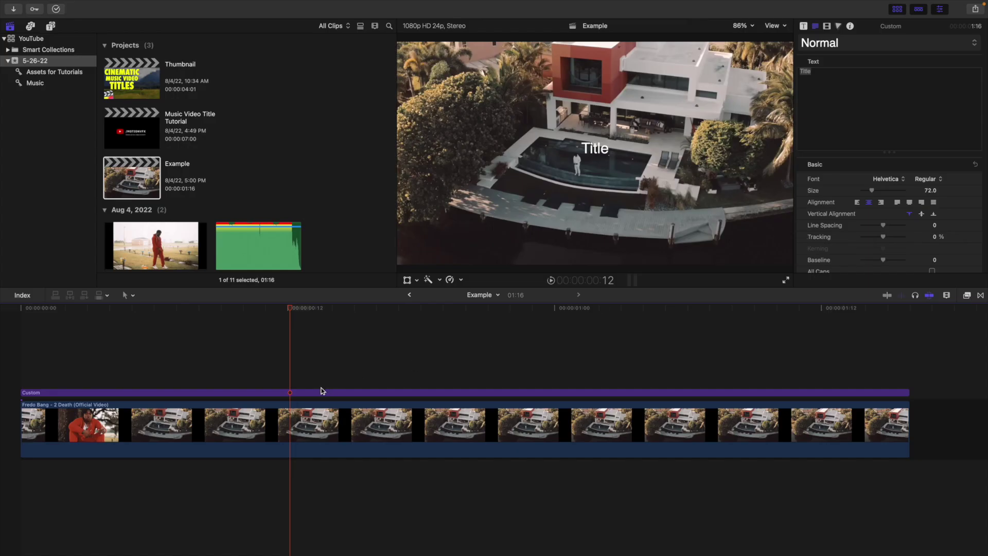
Change the Custom title's font to Deqboza and raise its size to 266.
left_click(886, 180)
scroll(891, 188, "up", 3)
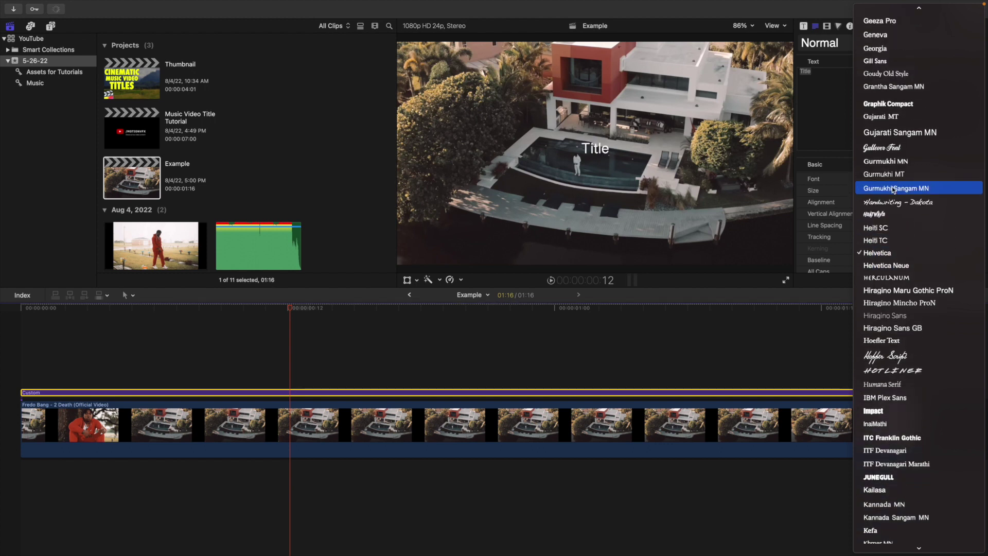
scroll(893, 189, "up", 10)
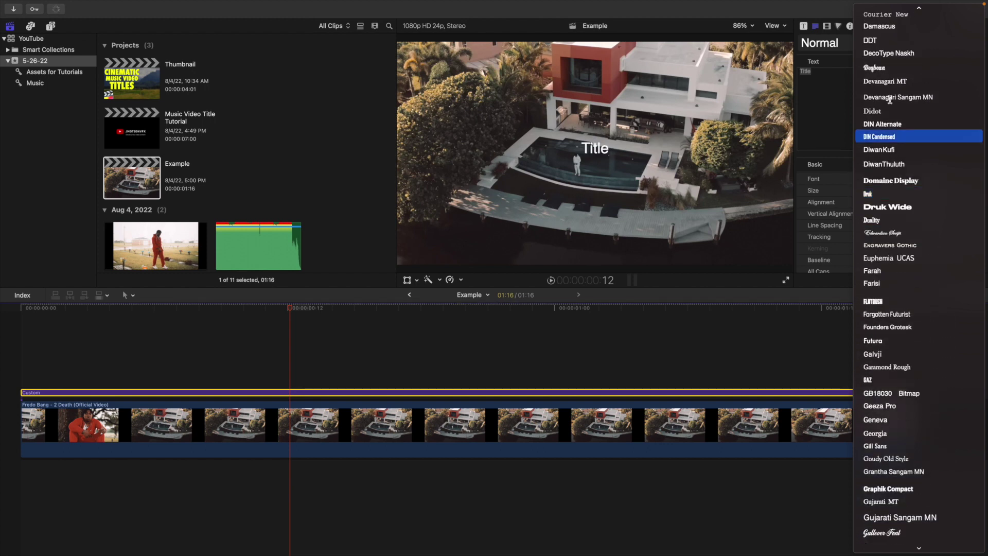
left_click(873, 68)
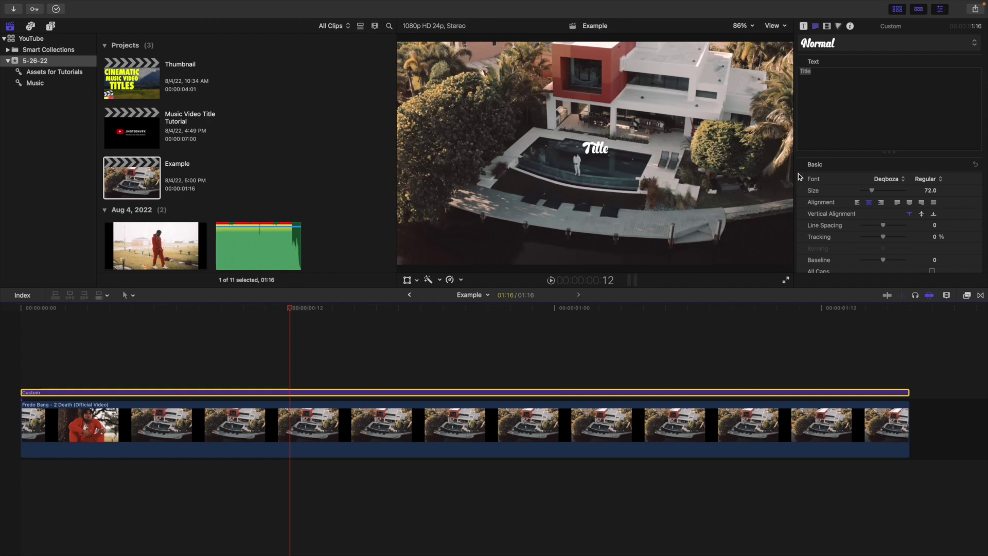
left_click_drag(872, 191, 901, 192)
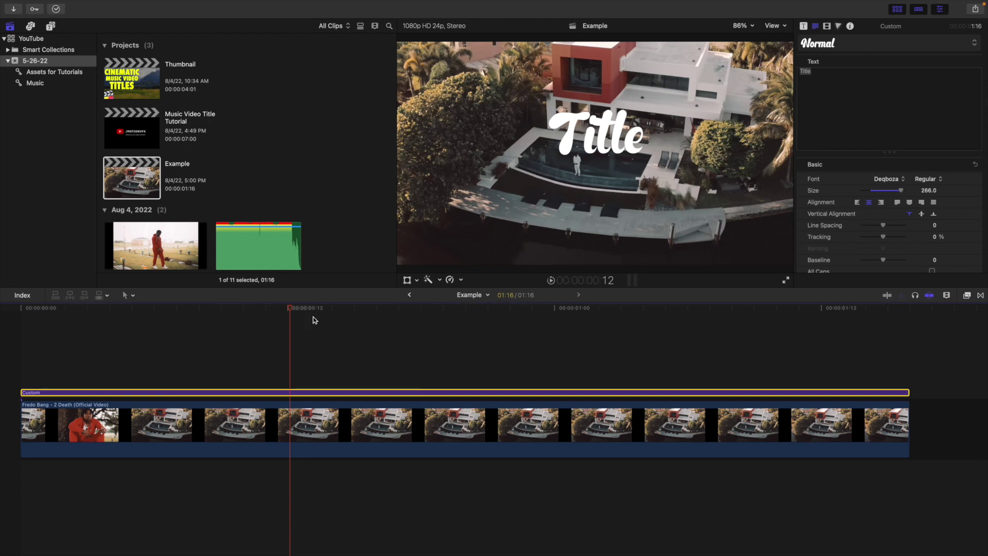
left_click(836, 75)
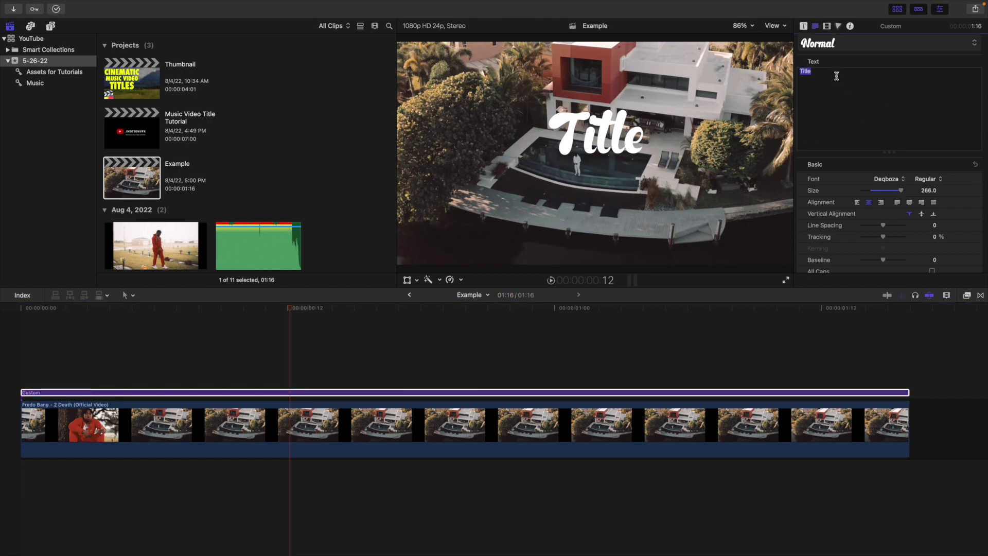
Replace the title text with '2 death' and enable All Caps at 100% caps size.
type("2 death")
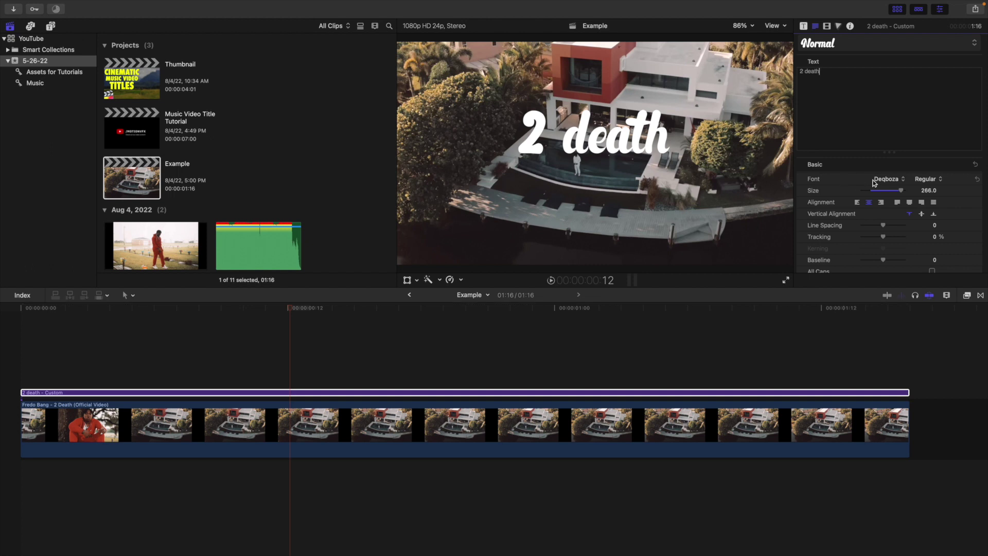
scroll(856, 208, "down", 5)
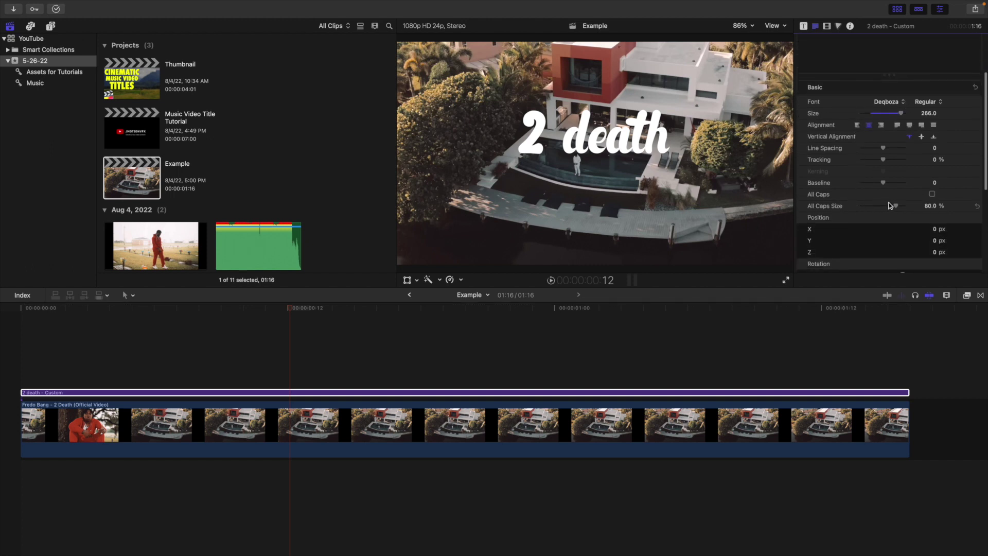
left_click(932, 194)
left_click_drag(895, 206, 913, 205)
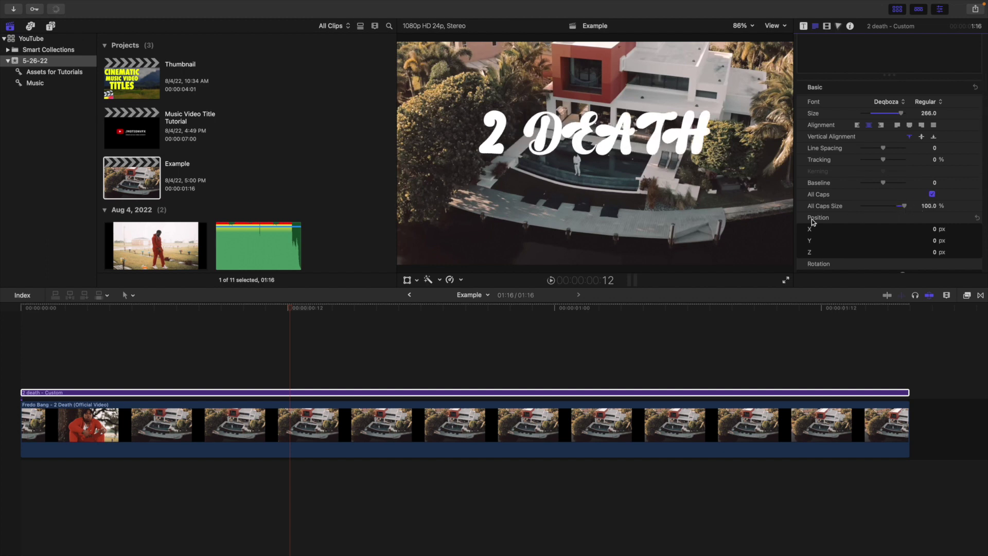
left_click(317, 392)
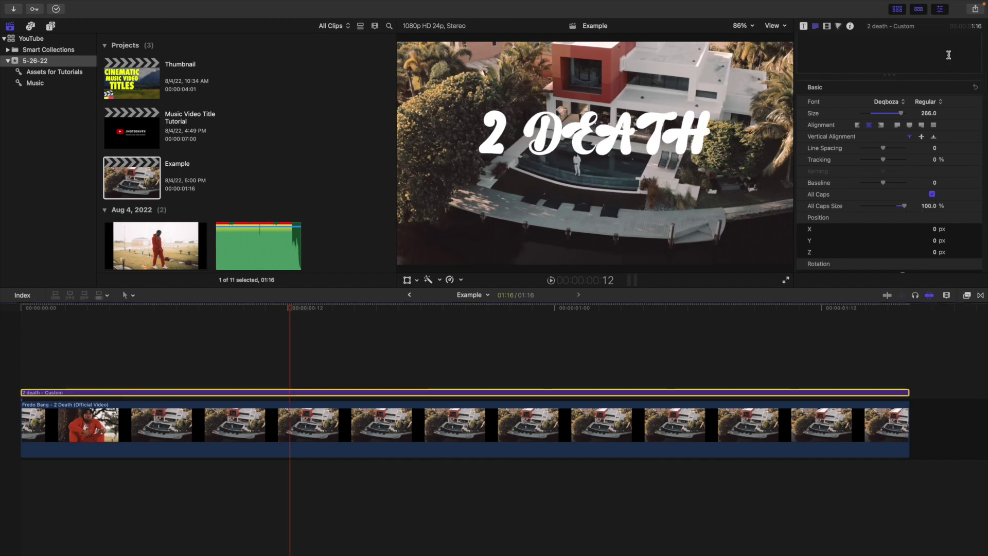
scroll(871, 111, "up", 4)
Add a drop shadow to the title and set its face fill to Gradient.
scroll(853, 183, "down", 2)
scroll(853, 183, "down", 10)
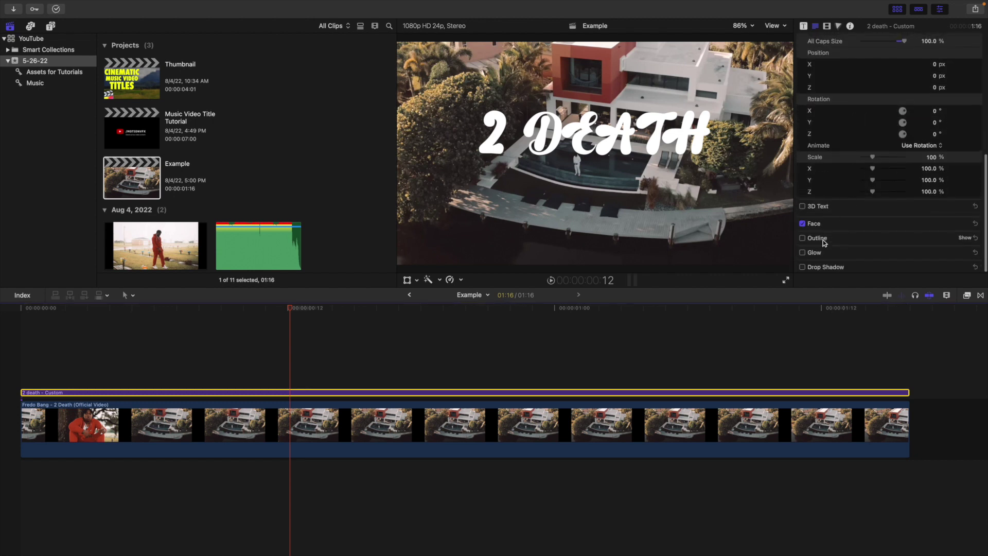
left_click(802, 267)
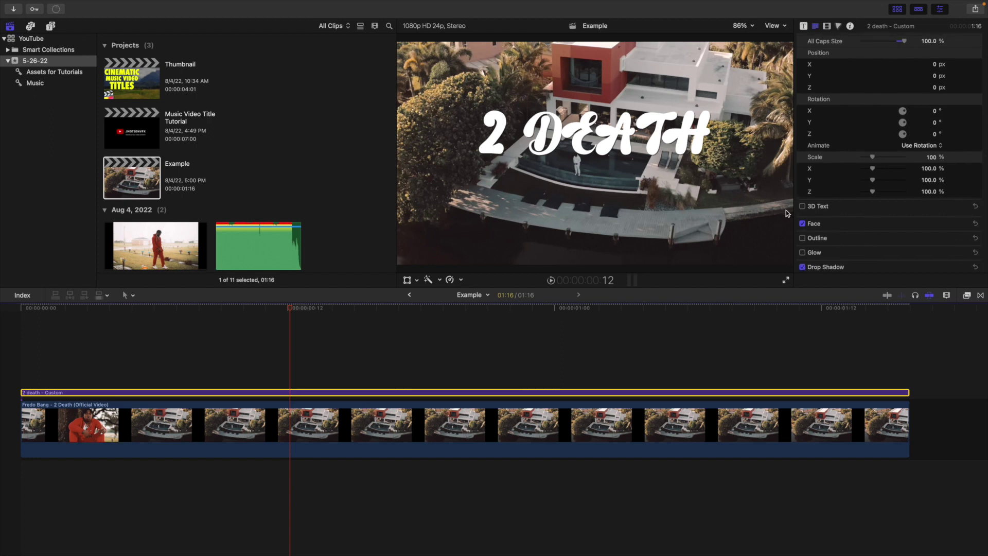
left_click(957, 223)
scroll(941, 206, "down", 2)
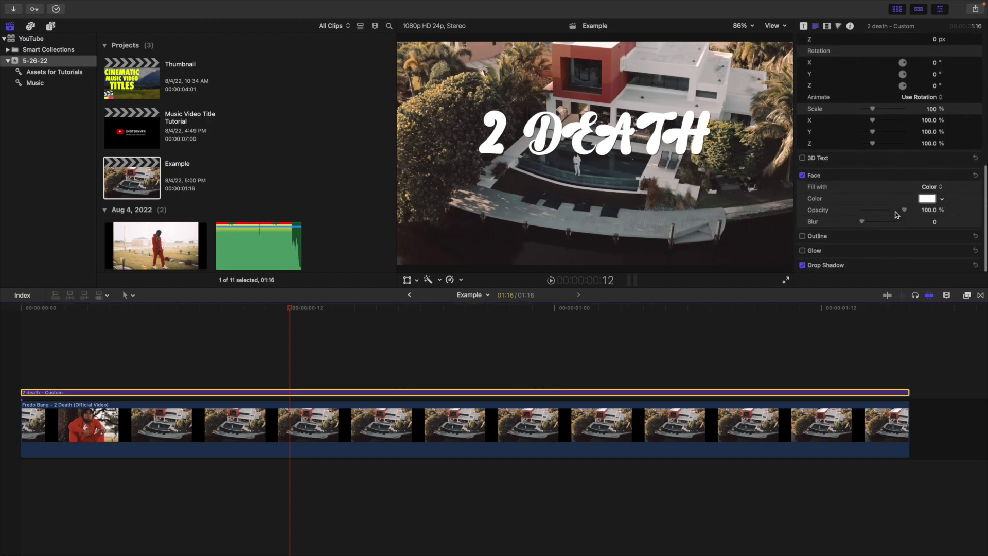
left_click(937, 188)
left_click(935, 206)
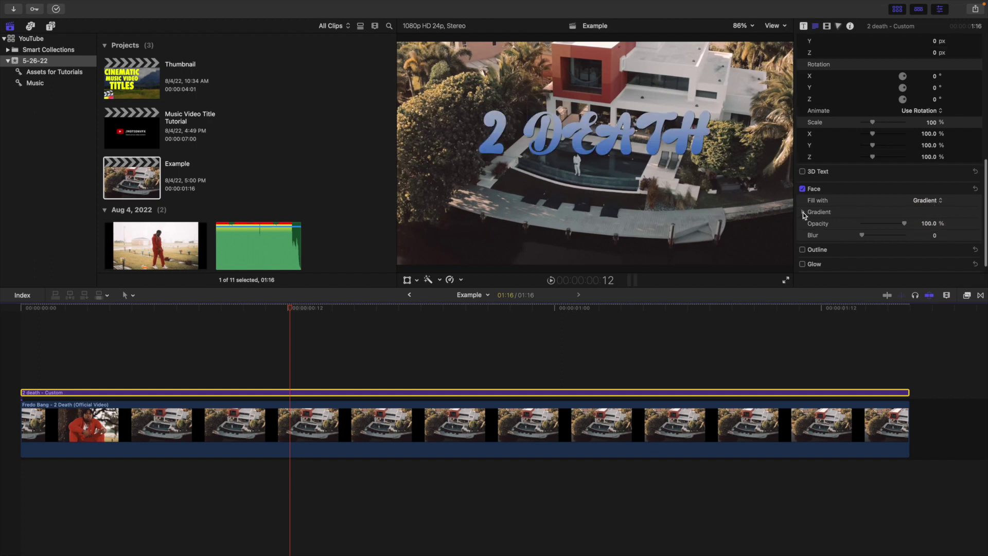
left_click(803, 213)
scroll(854, 212, "down", 2)
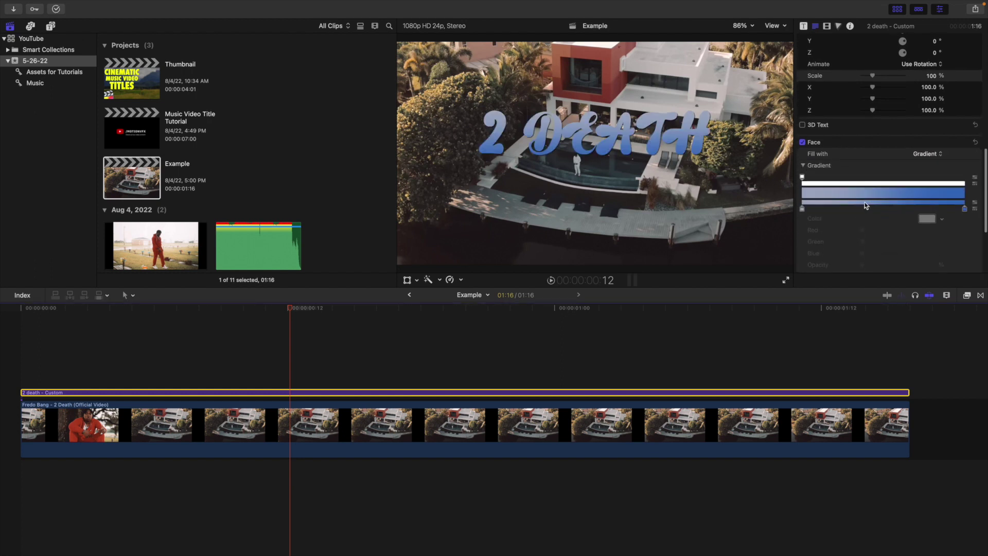
Make the gradient's right colour stop red.
left_click(964, 209)
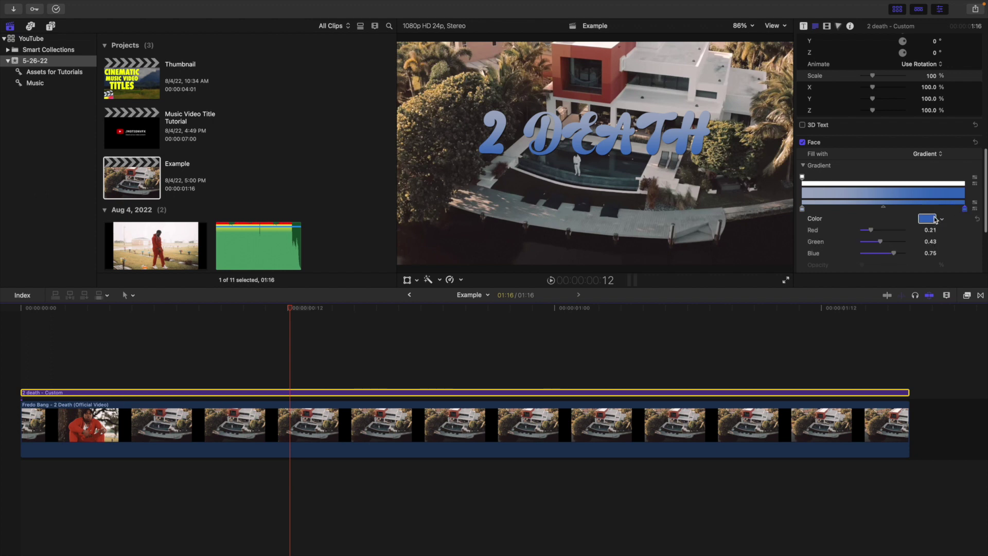
left_click(934, 219)
left_click_drag(19, 463, 7, 465)
left_click_drag(30, 424, 103, 402)
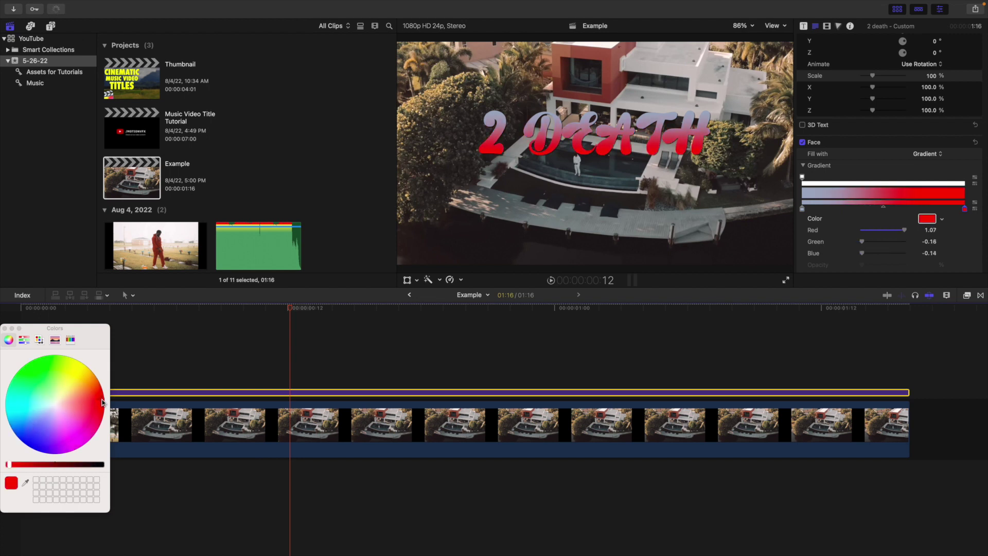
left_click(4, 327)
Make the gradient's left colour stop near-white.
left_click(802, 209)
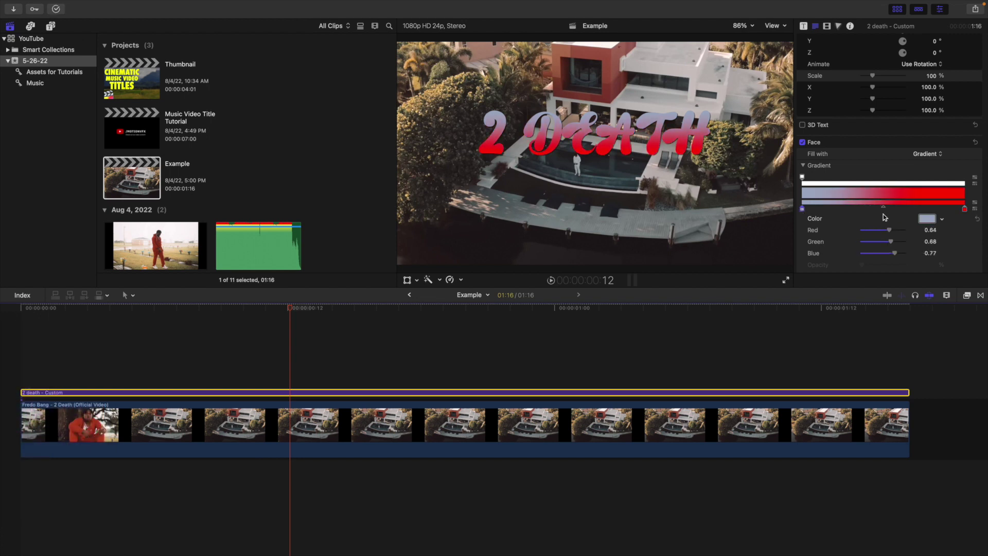
left_click(942, 219)
left_click(868, 233)
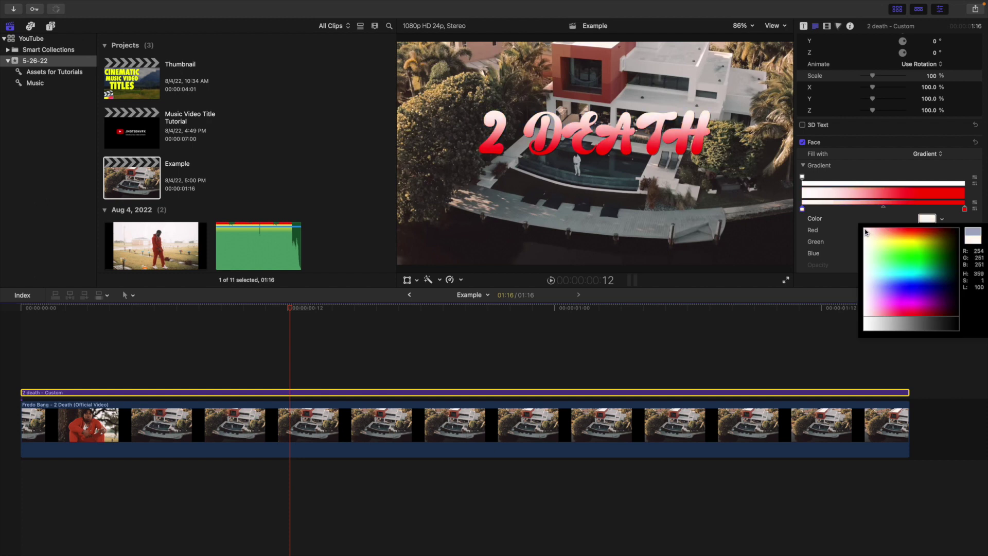
left_click(824, 195)
scroll(823, 195, "up", 5)
scroll(824, 195, "up", 3)
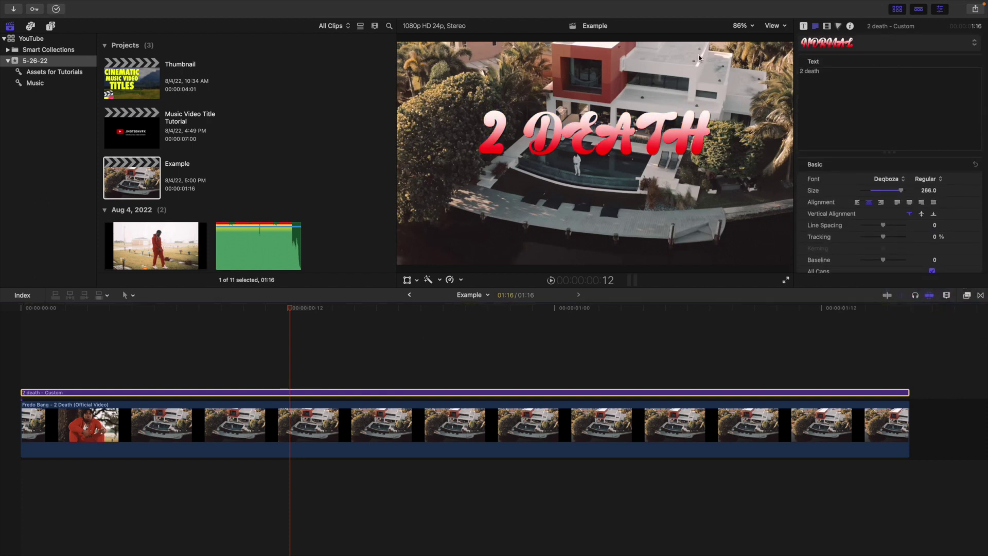
left_click(783, 27)
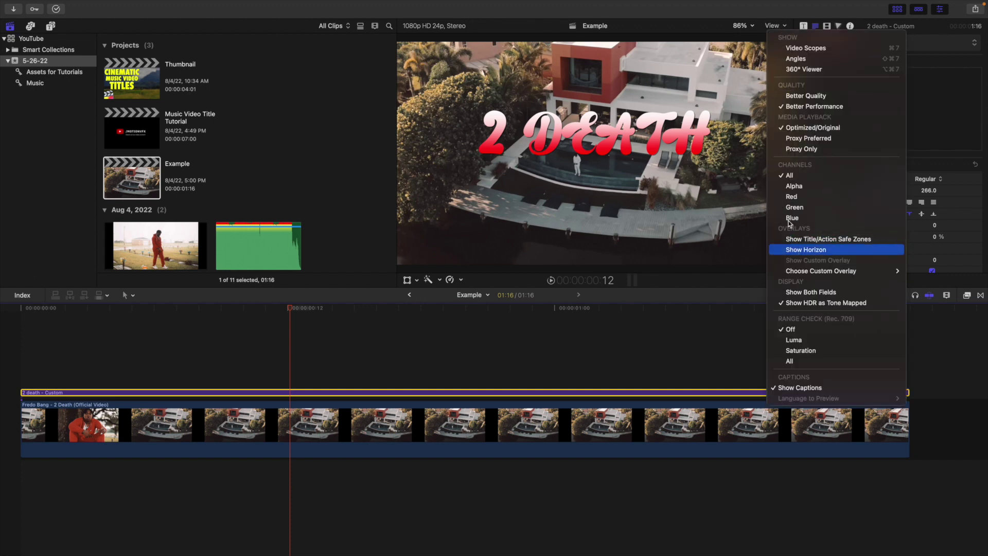
Using the horizon guides, scale the title to 117% and set its Y position to -112.8 px.
left_click(802, 246)
left_click(826, 25)
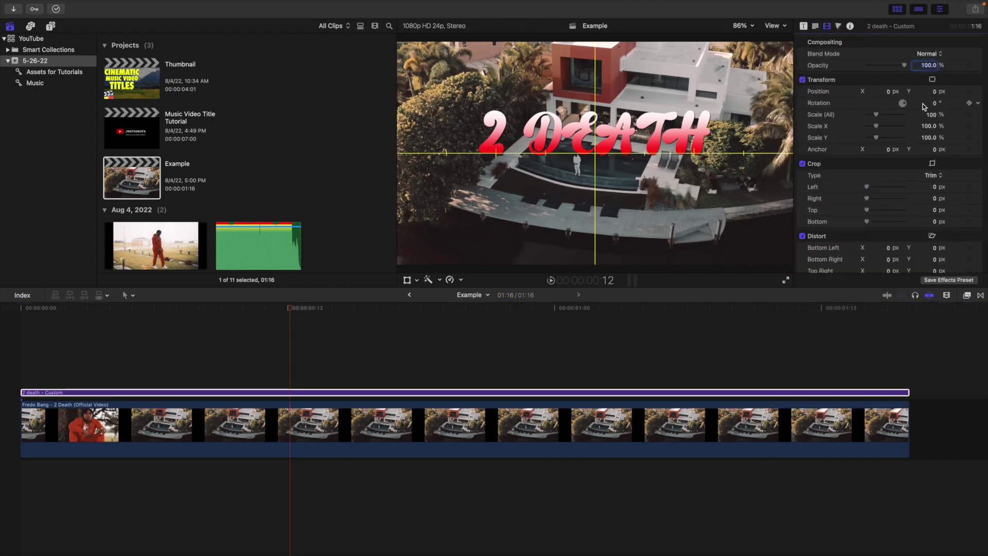
left_click_drag(936, 95, 935, 134)
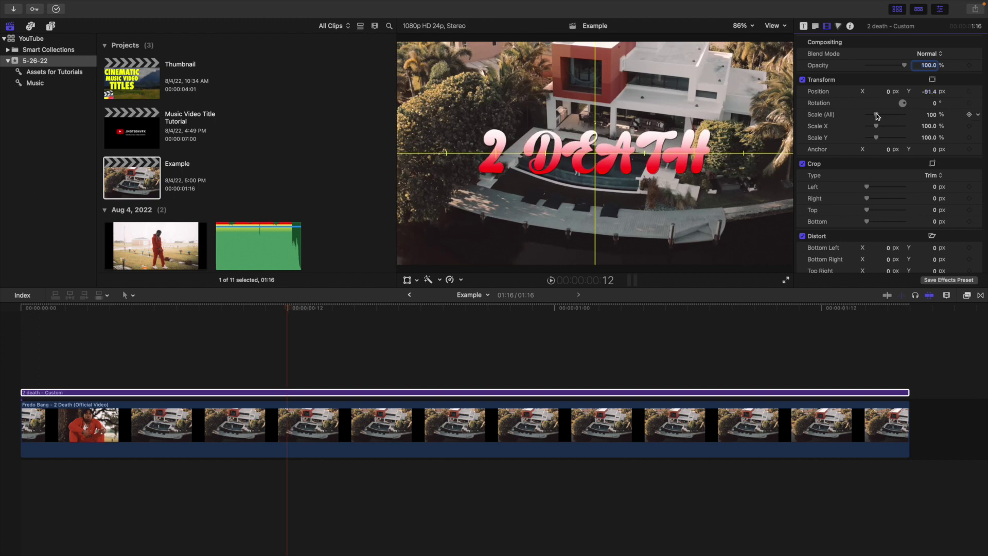
left_click_drag(876, 114, 879, 116)
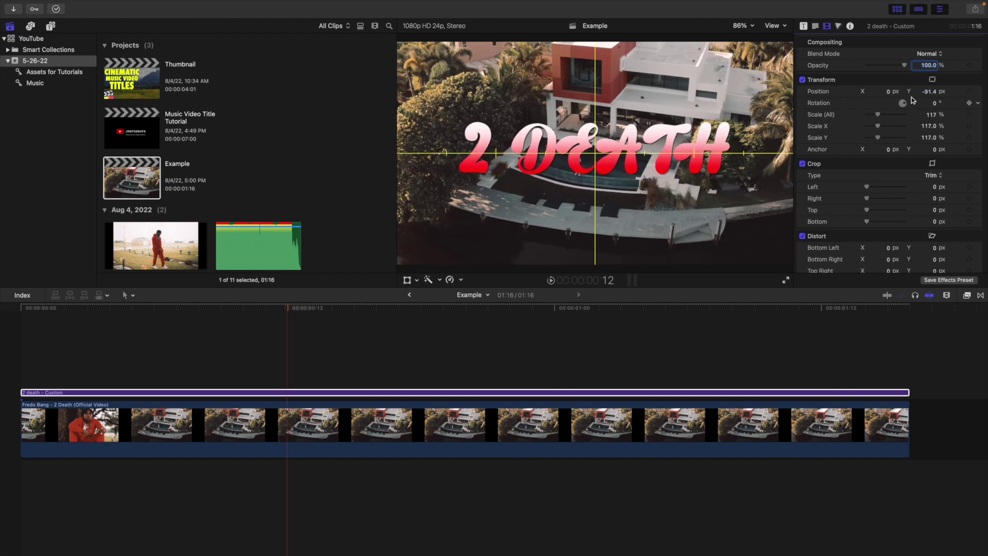
left_click_drag(928, 91, 927, 102)
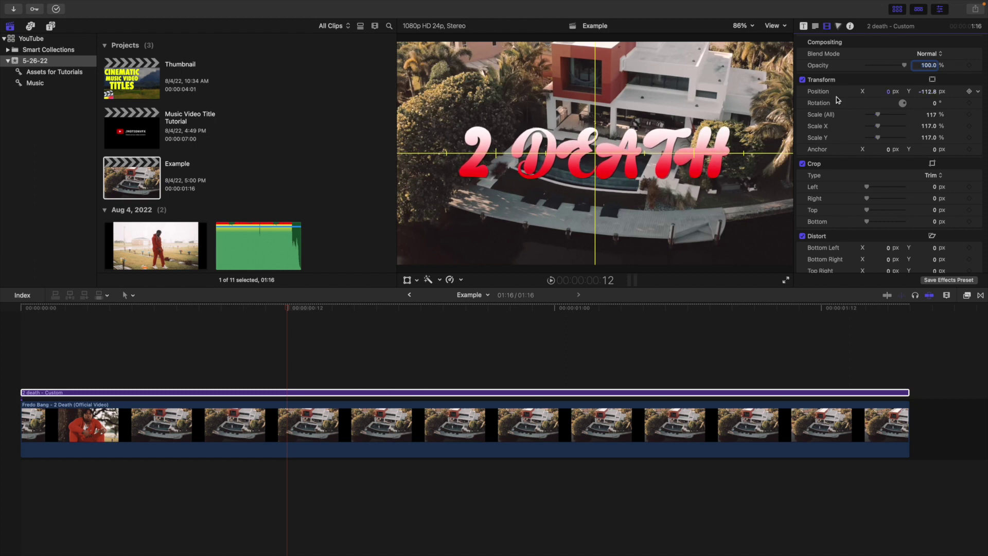
left_click(780, 28)
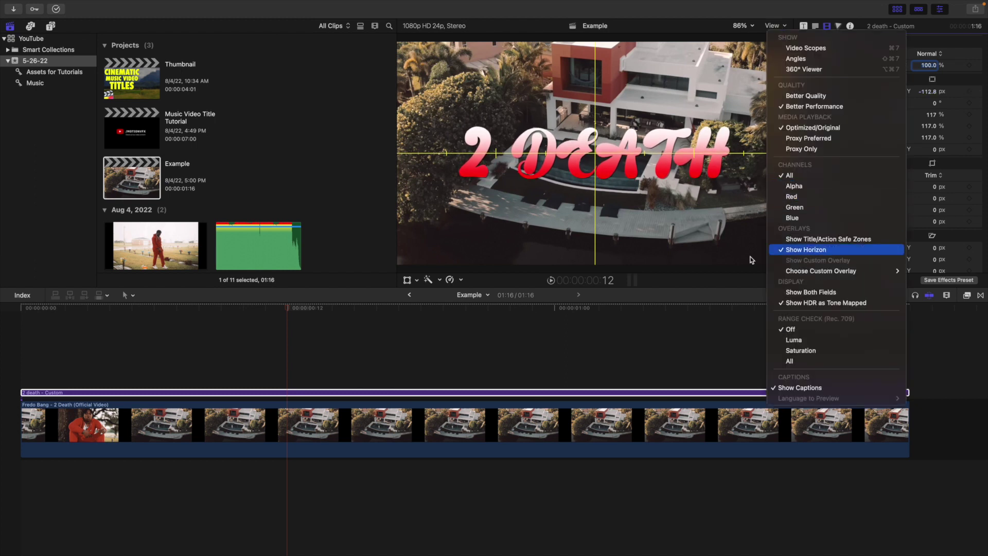
left_click(795, 252)
left_click(294, 383)
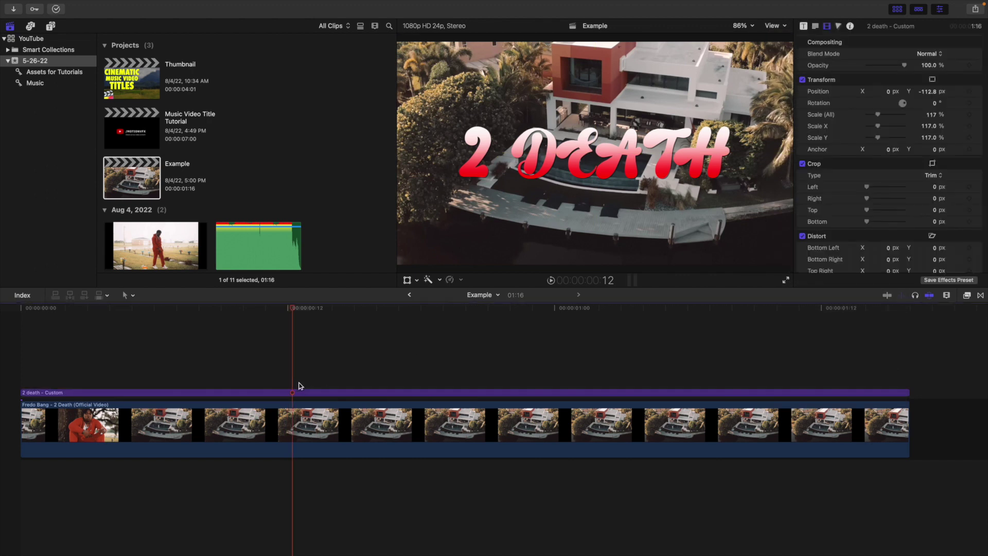
Duplicate the 2 DEATH title above itself and retype the copy as 'Fred bang'.
left_click(290, 393)
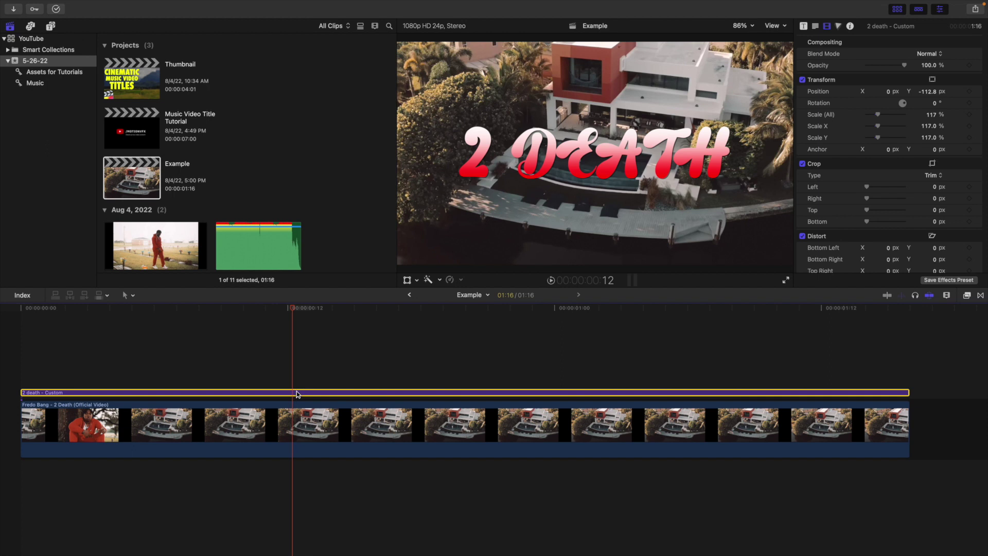
left_click_drag(296, 394, 300, 380)
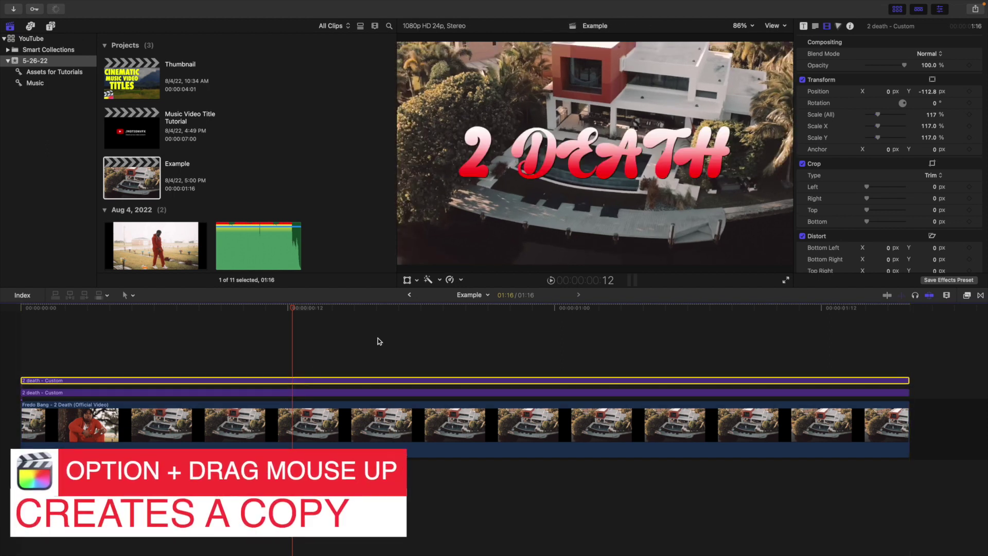
left_click(815, 25)
left_click(835, 73)
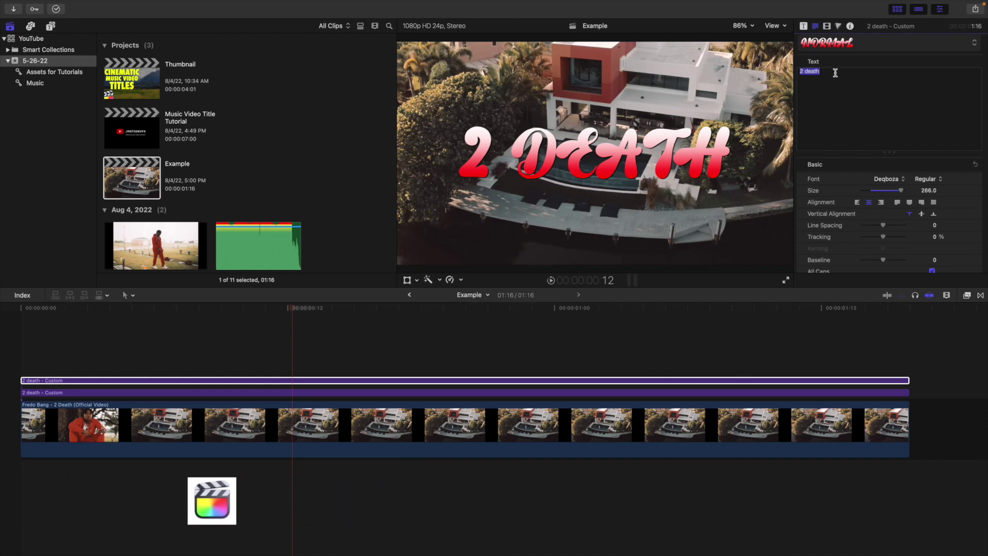
type("fred")
key("BackSpace")
key("BackSpace")
key("BackSpace")
key("BackSpace")
type("Fred bang")
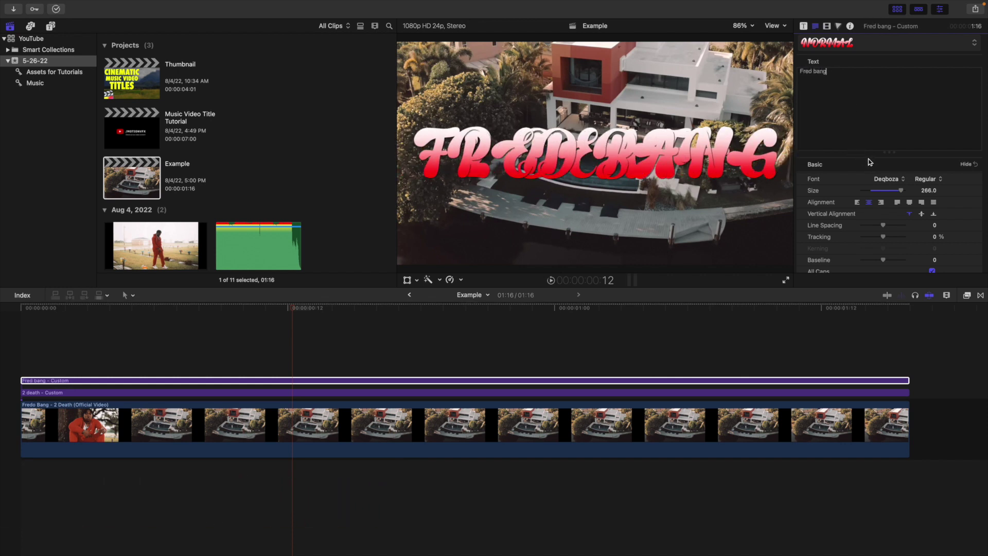
Shrink the Fred bang text to size 115 and raise it to Y 208.2 px.
left_click_drag(894, 190, 878, 192)
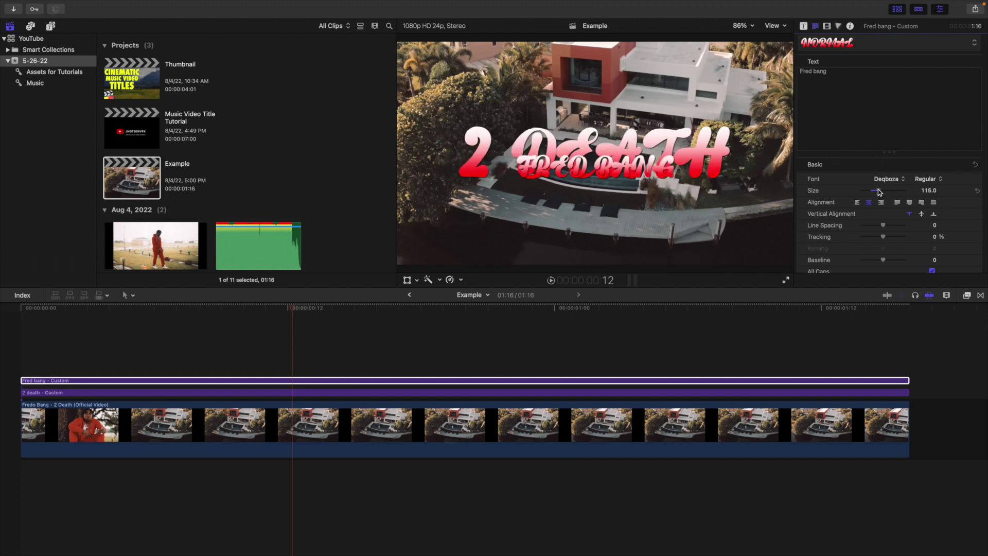
left_click(826, 25)
left_click_drag(924, 93, 815, 37)
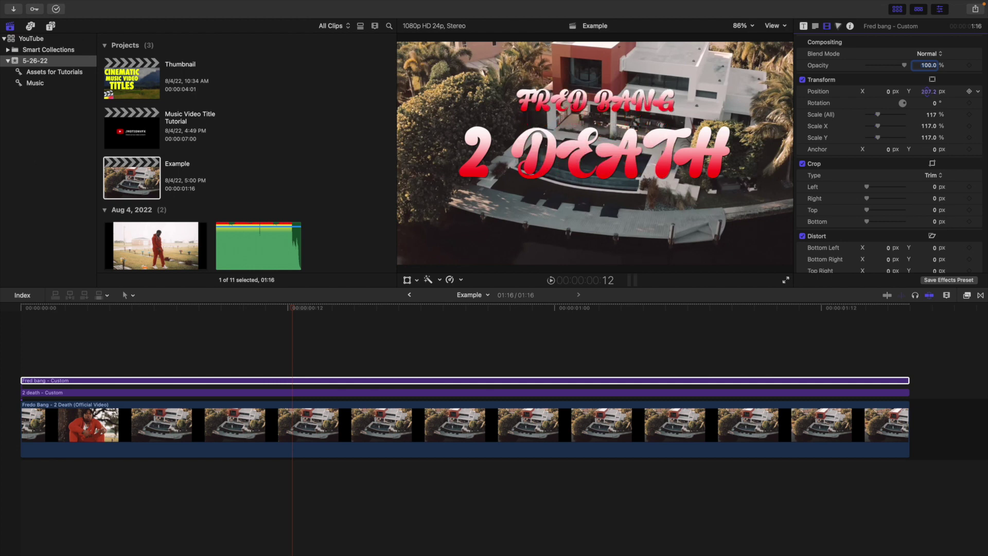
Set the FRED BANG title's font to Heatwave.
left_click(814, 26)
left_click(894, 181)
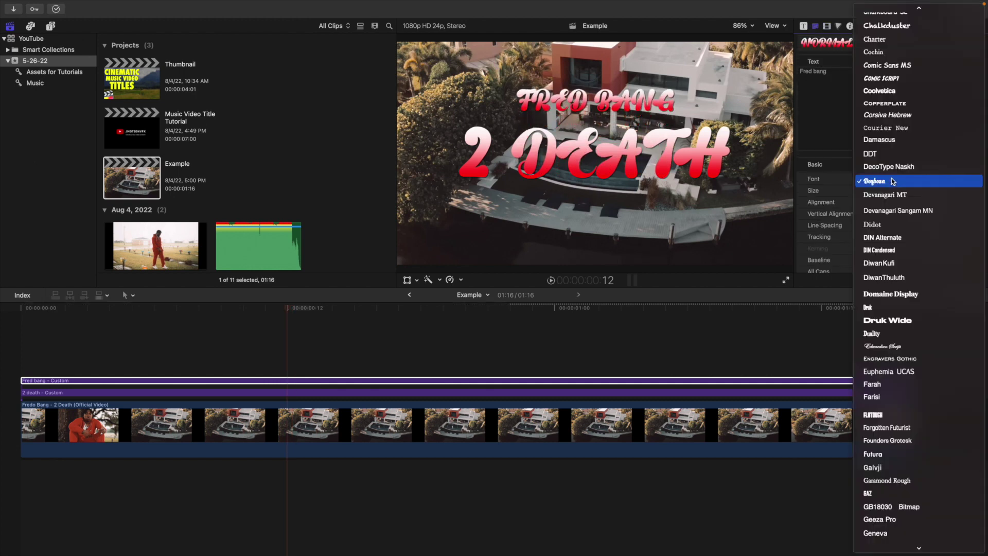
scroll(895, 221, "down", 10)
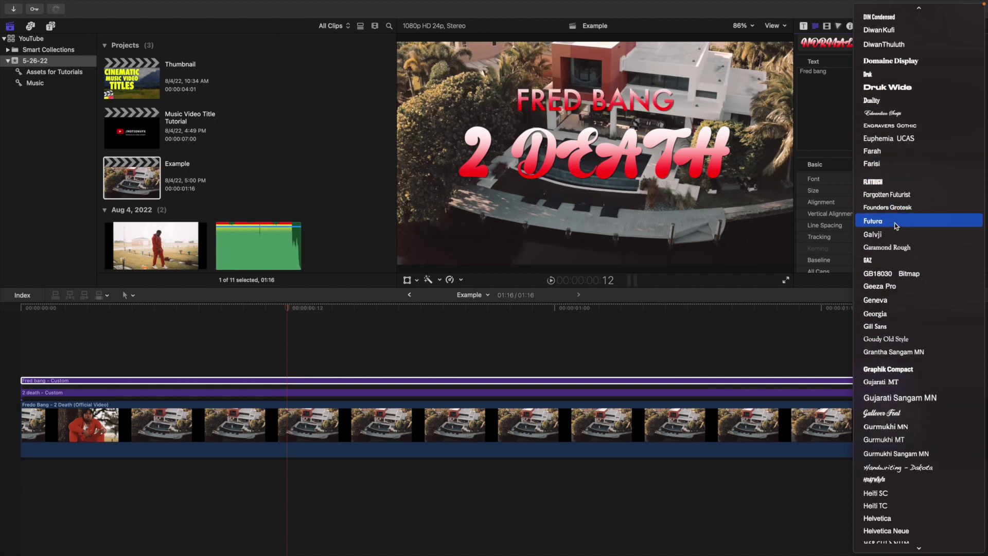
scroll(896, 225, "down", 10)
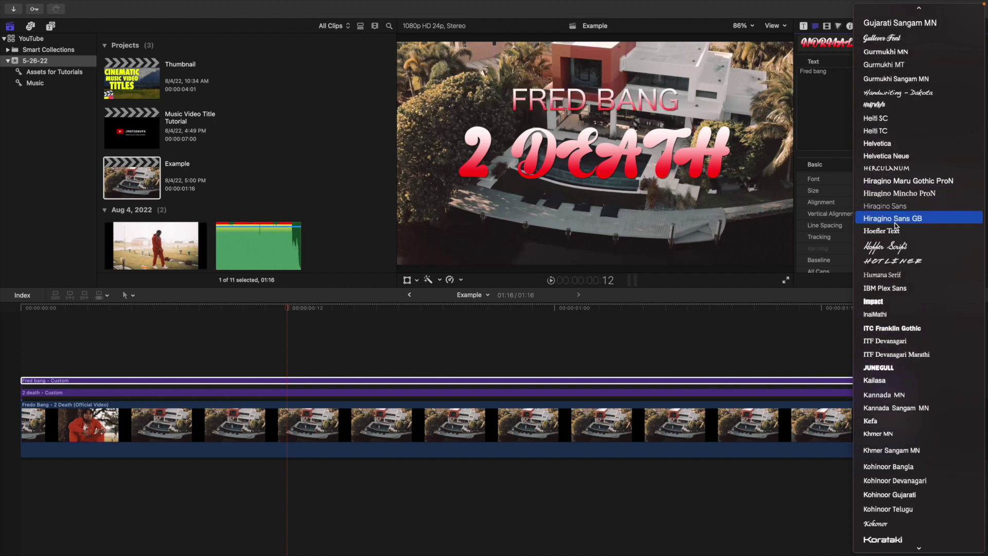
scroll(896, 226, "up", 2)
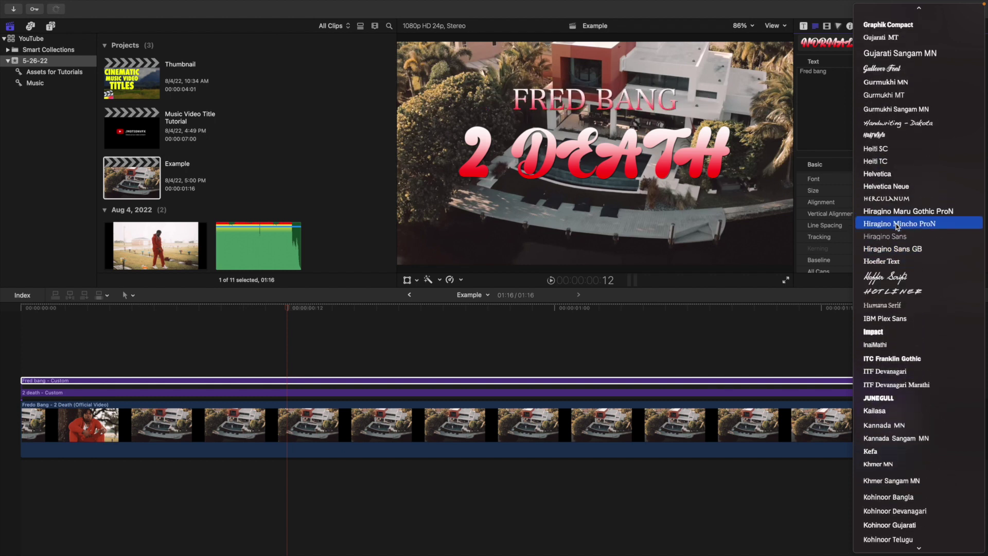
left_click(868, 135)
Switch the title's face fill from Gradient to a solid Color.
scroll(855, 199, "down", 10)
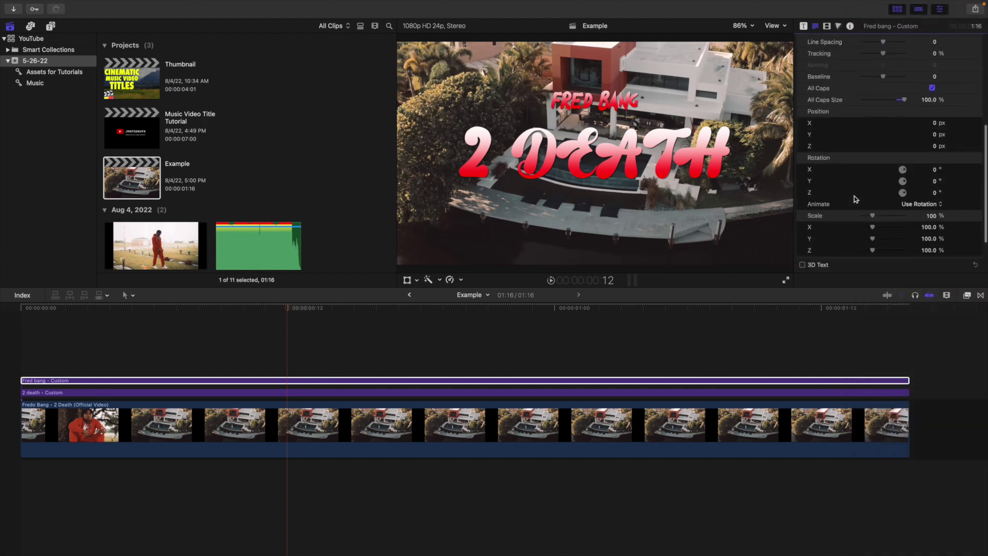
left_click(964, 224)
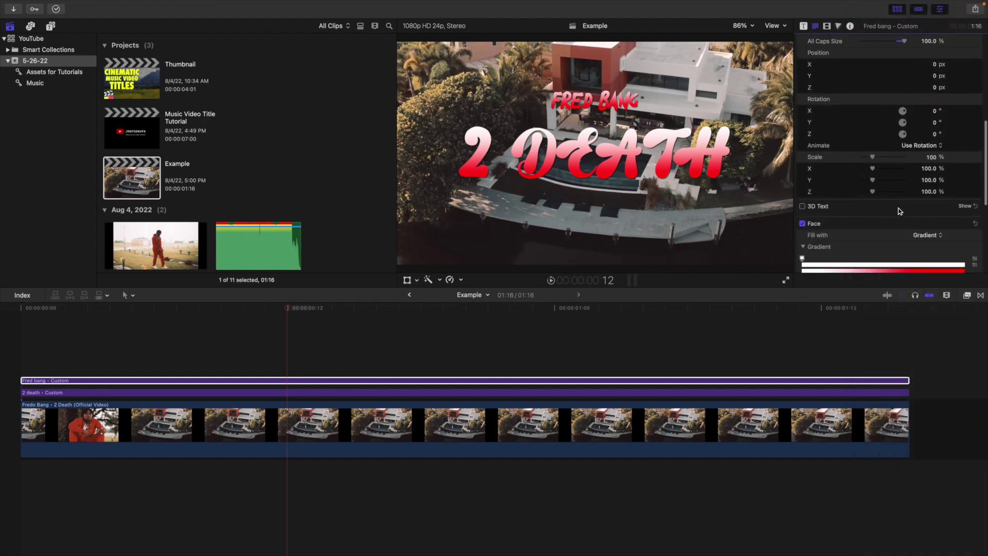
scroll(900, 209, "down", 3)
left_click(922, 178)
left_click(926, 168)
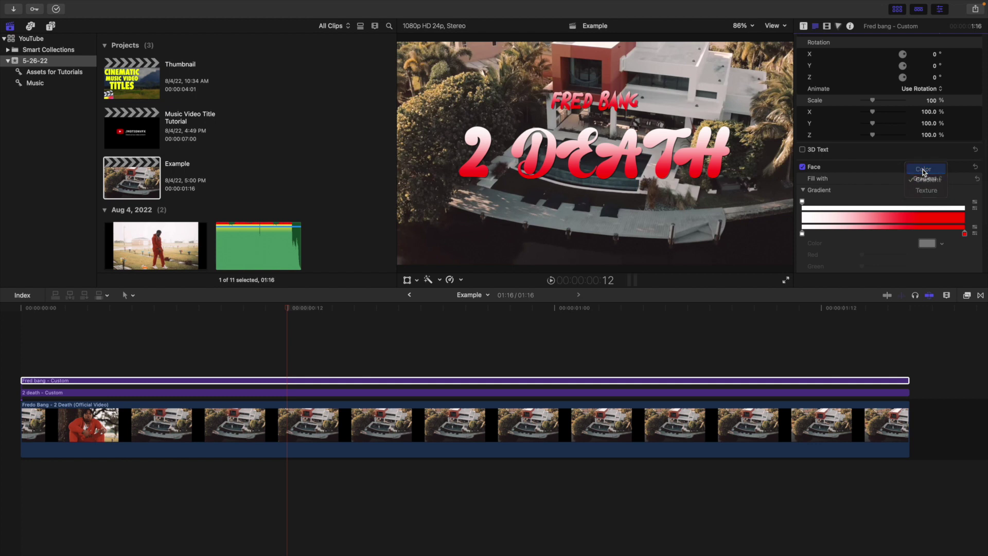
Give the FRED BANG title a bright yellow face colour, discarding a sampled red.
left_click(926, 200)
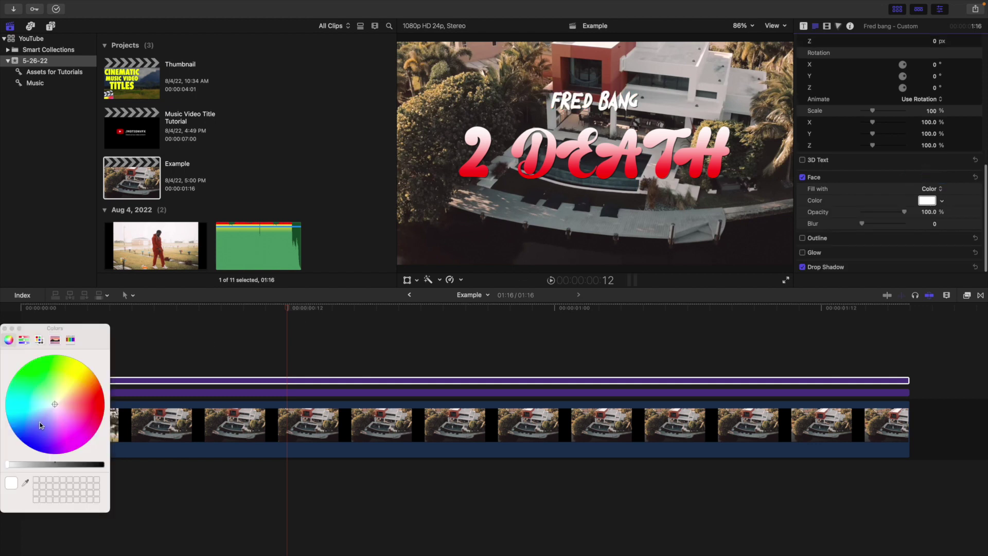
left_click(85, 365)
left_click_drag(94, 358, 91, 355)
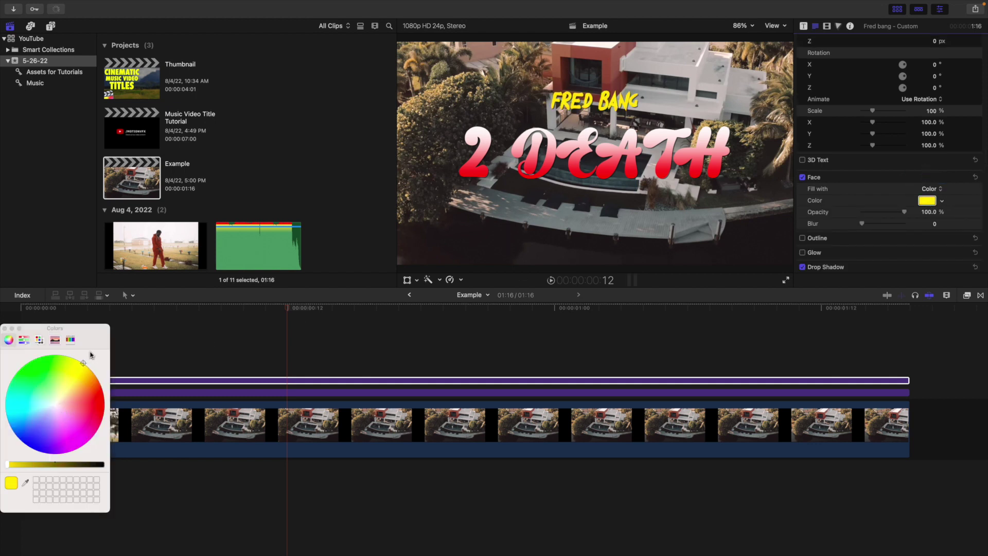
left_click(25, 483)
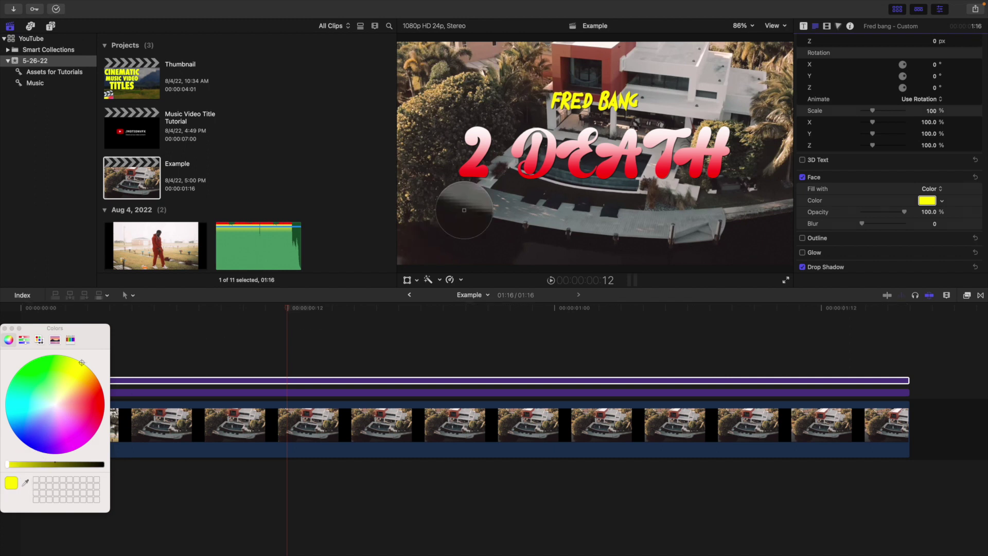
left_click(468, 173)
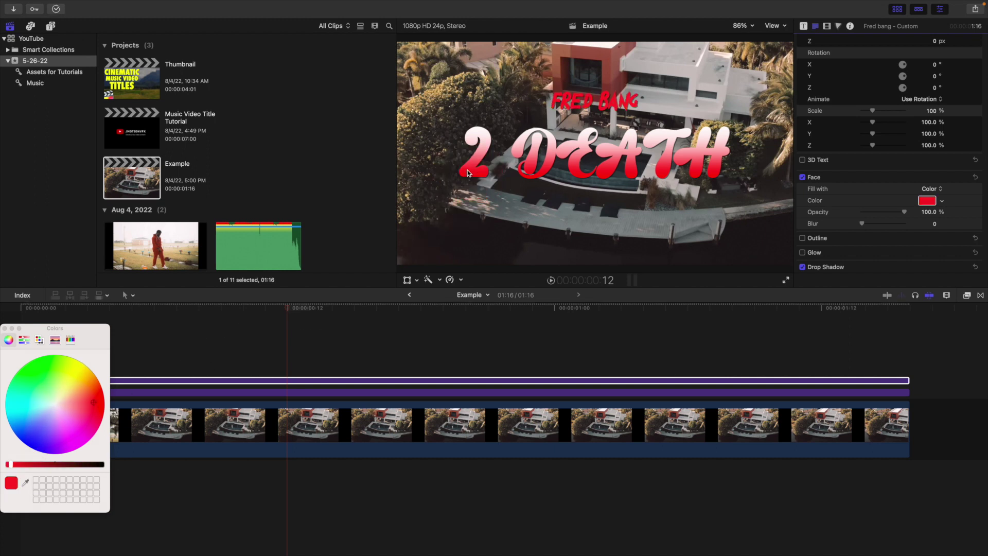
key("super+z")
left_click(5, 328)
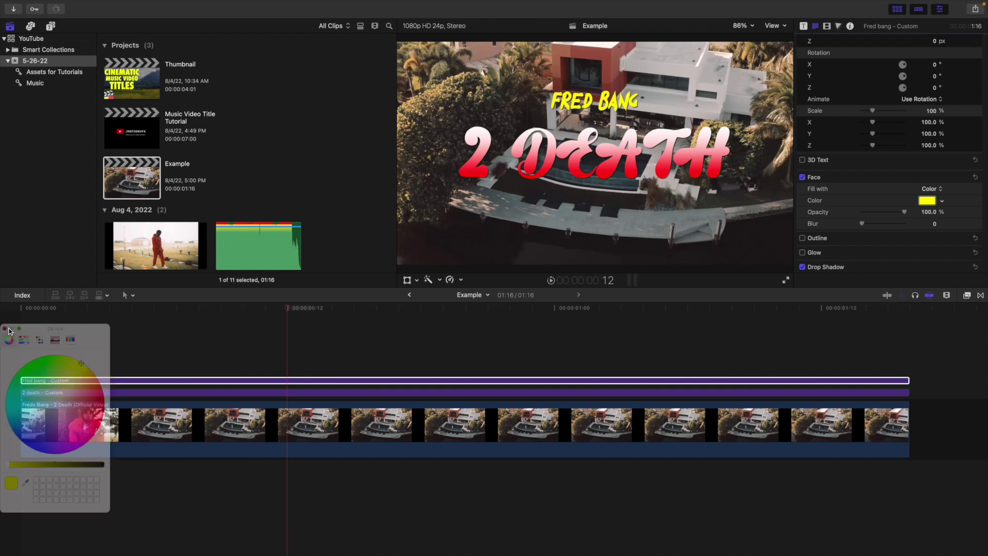
left_click(282, 383)
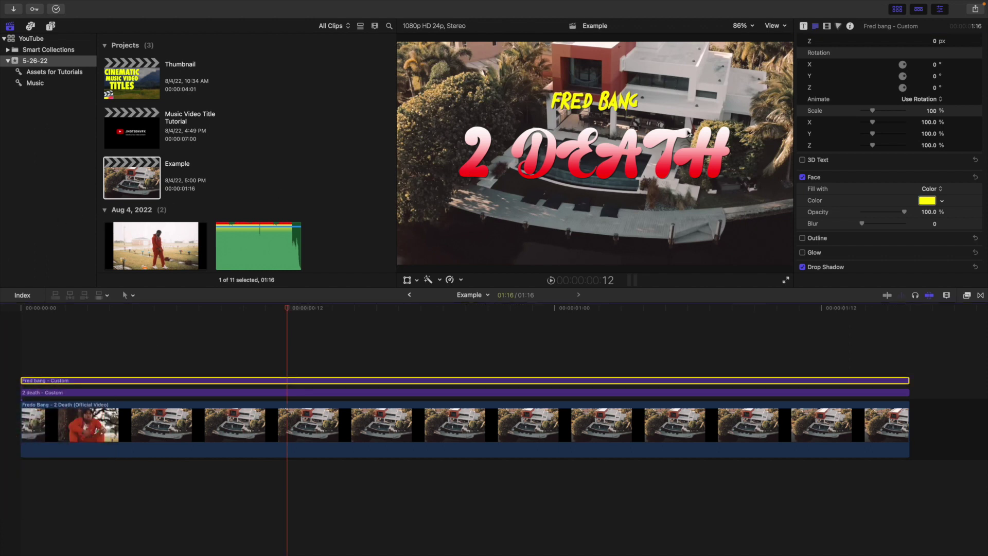
Enlarge FRED BANG to size 138 and 134% scale at Position Y 206.2 px.
scroll(843, 97, "up", 10)
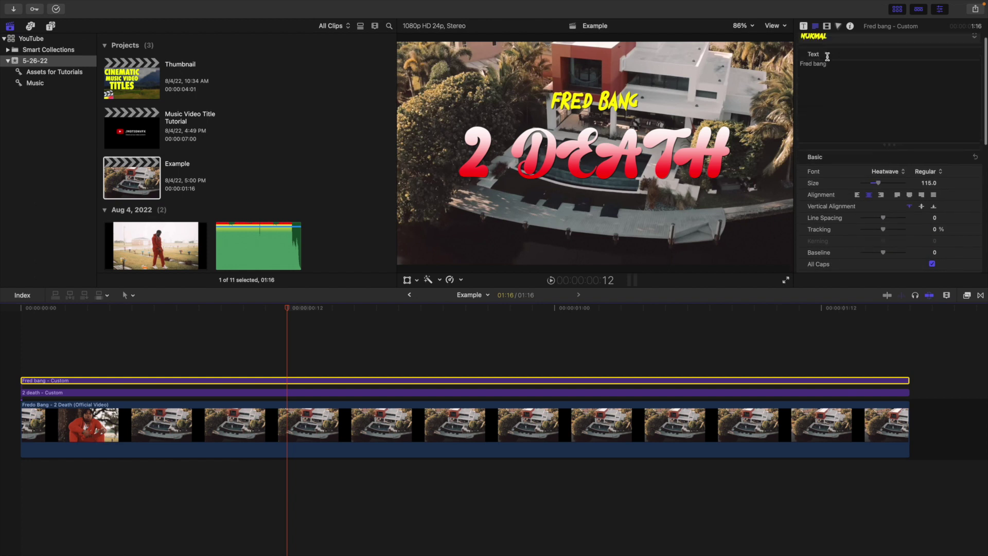
left_click_drag(879, 181, 883, 181)
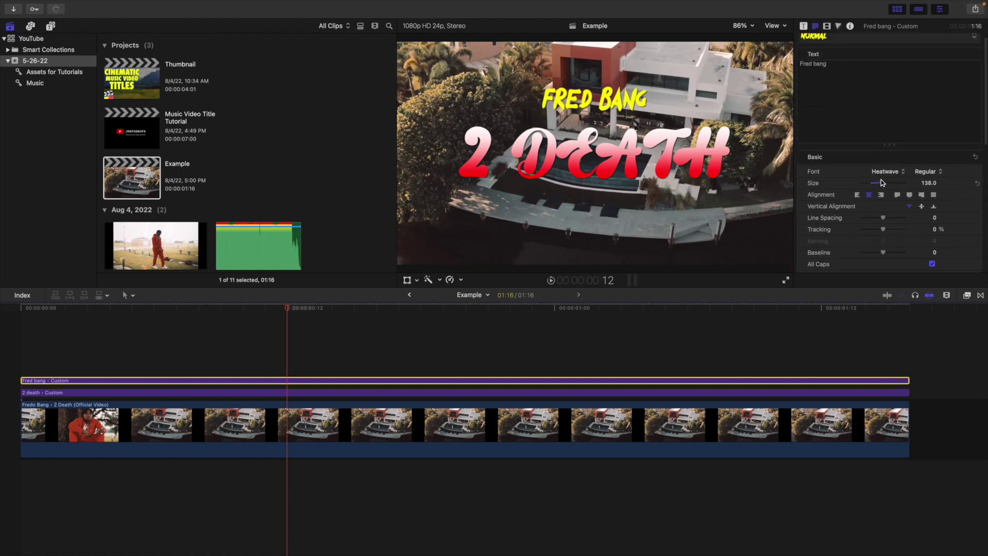
left_click(827, 27)
left_click_drag(878, 113, 878, 115)
left_click_drag(925, 92, 924, 92)
Option-drag the Fred bang title clip to duplicate it into a new lane.
left_click(283, 352)
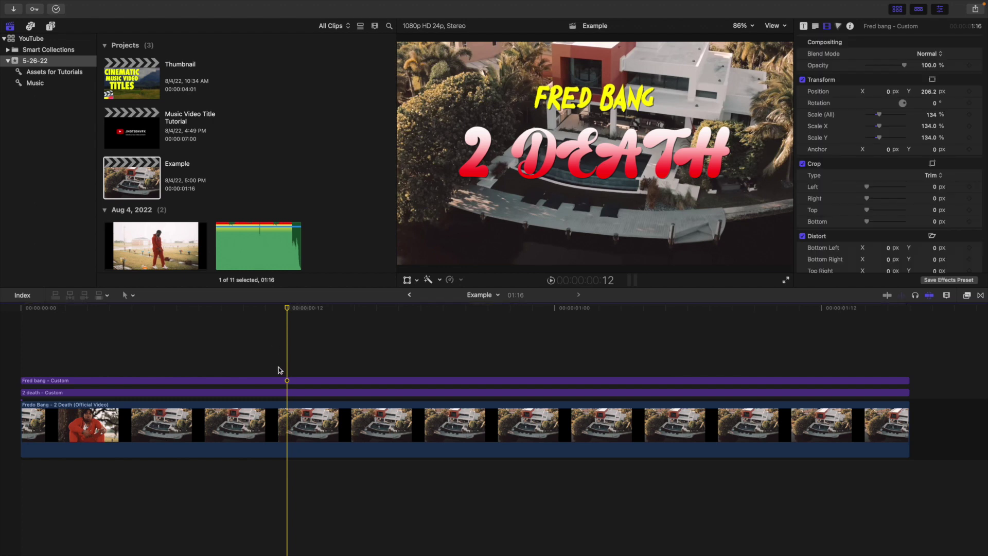
left_click(286, 380)
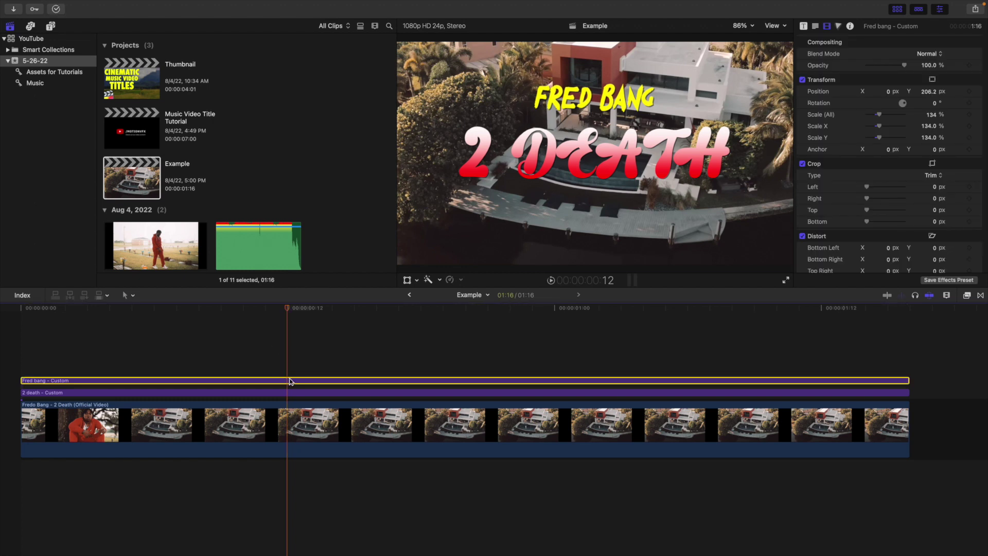
mouse_move(291, 380)
left_mouse_down()
mouse_move(291, 368)
mouse_move(287, 395)
left_mouse_up()
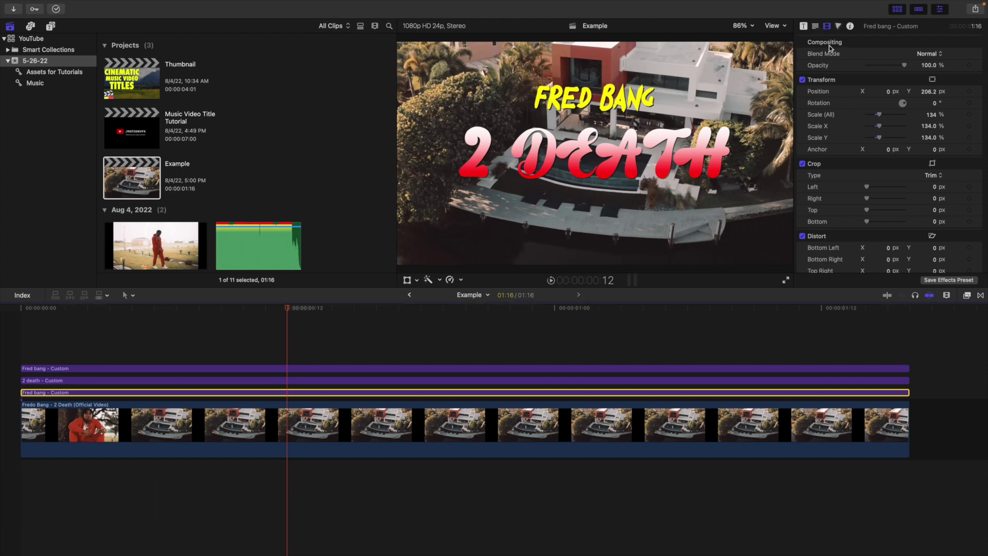
Replace the duplicated title's text with 'Shot by jolo'.
left_click(814, 26)
triple_click(834, 72)
type("Shot by jolo")
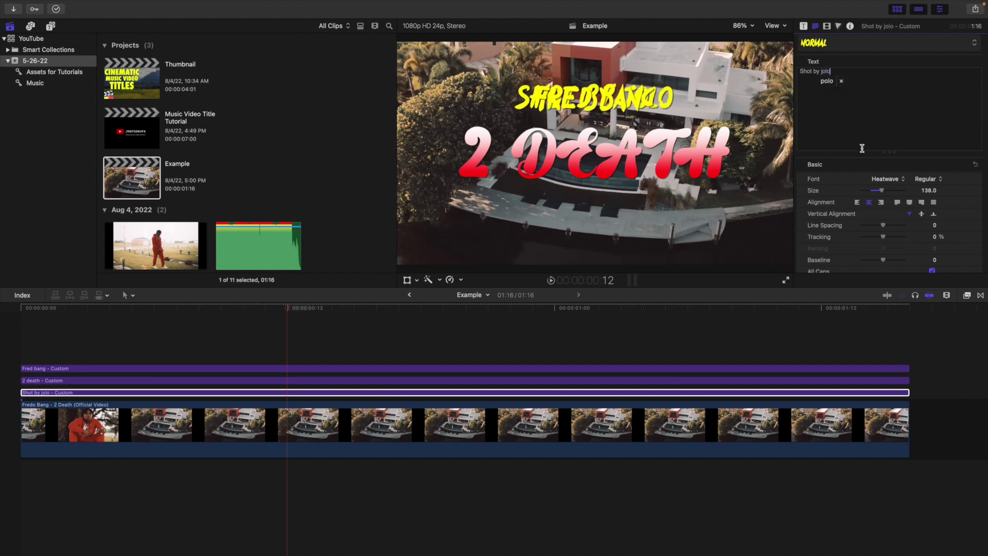
left_click(841, 82)
Move the Shot by jolo title down near the frame bottom to Y -317.2 px.
left_click(826, 25)
left_click_drag(927, 91, 928, 128)
left_click_drag(927, 91, 927, 98)
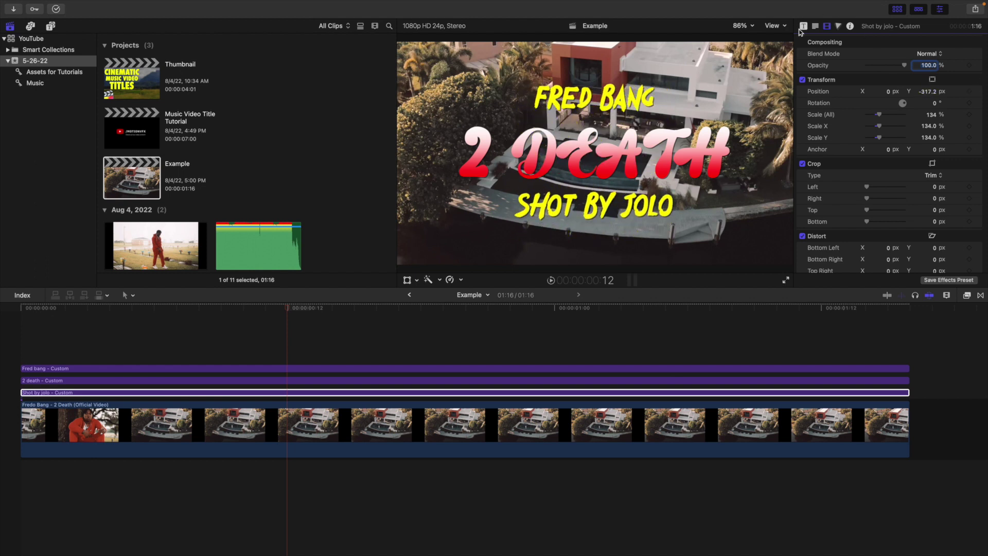
left_click(815, 27)
Set SHOT BY JOLO in Overdrive Avenue, solid Regular style, size 82.
left_click(876, 178)
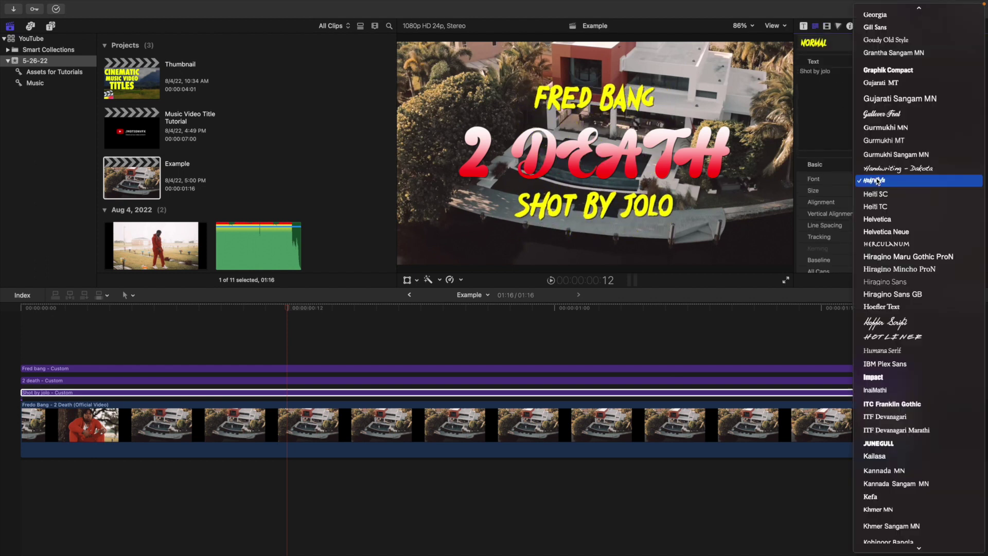
scroll(876, 180, "down", 15)
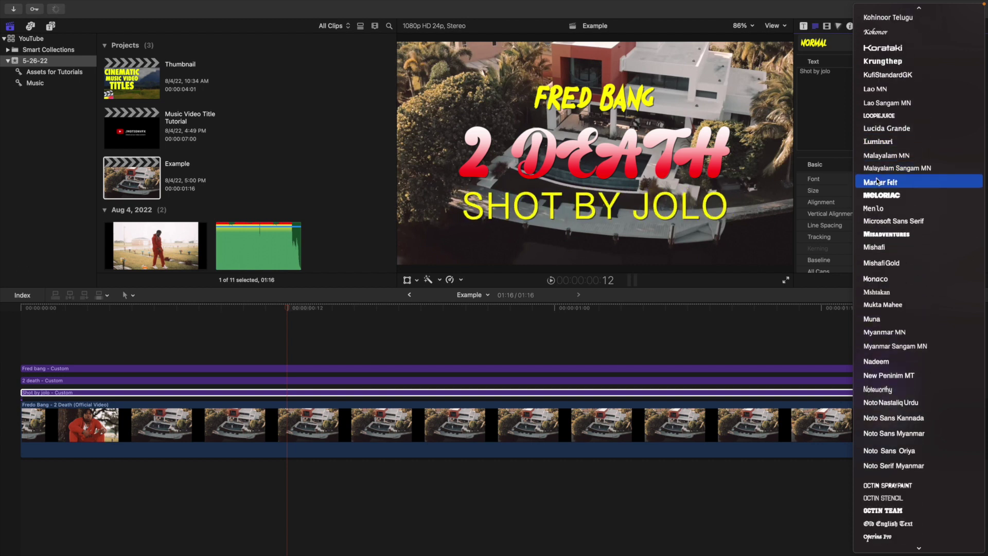
scroll(875, 178, "down", 3)
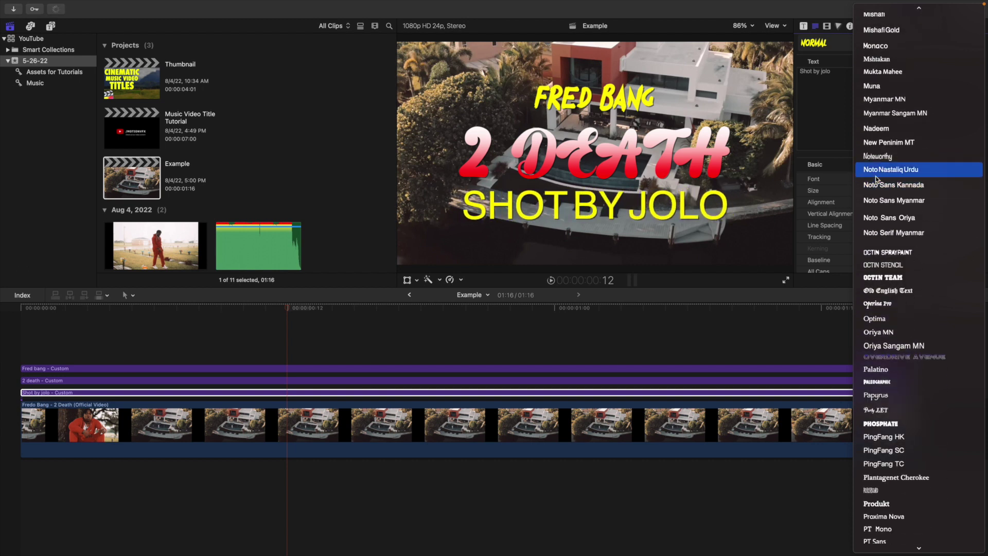
left_click(896, 357)
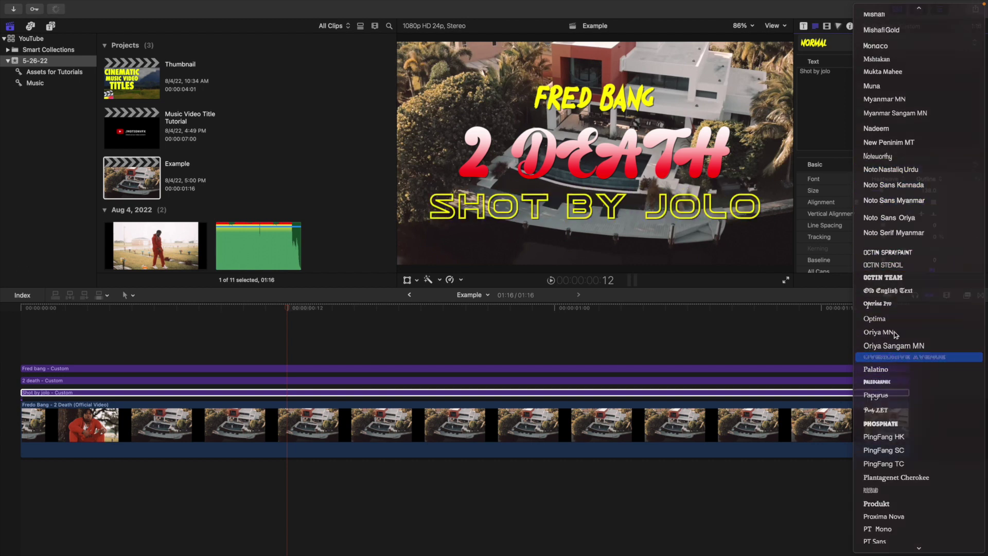
left_click(926, 179)
left_click(932, 189)
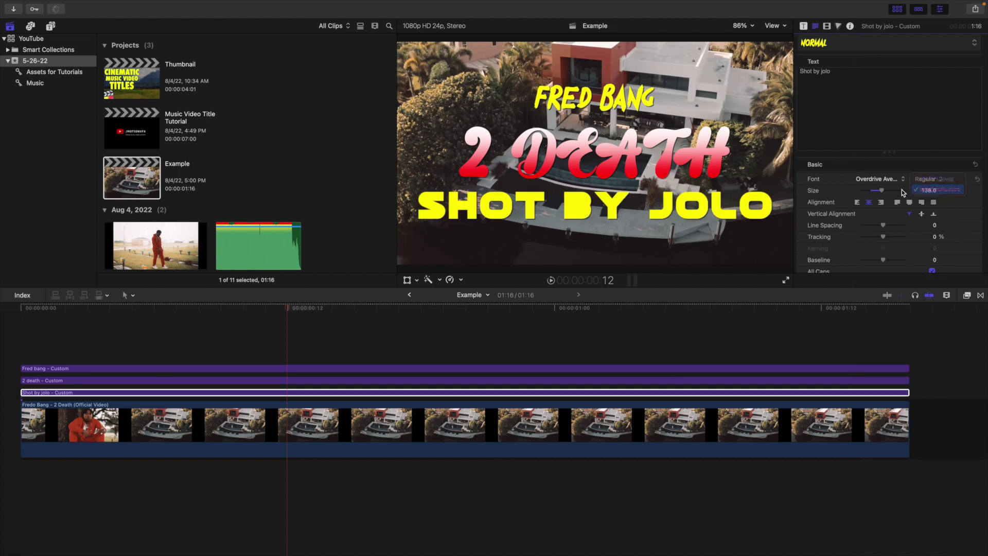
left_click_drag(880, 193, 873, 193)
Raise SHOT BY JOLO to Position Y -276.2 px, just under 2 DEATH.
left_click(826, 26)
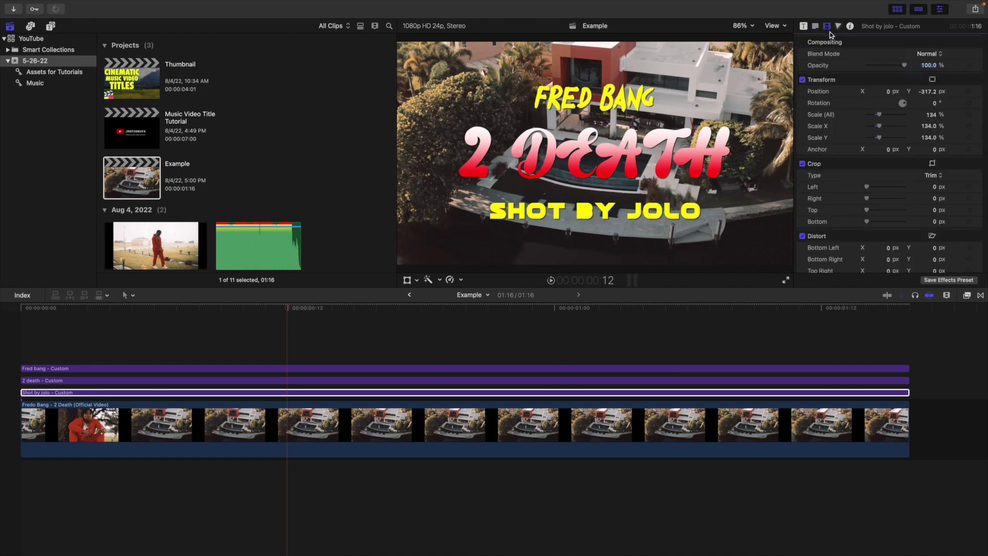
left_click_drag(927, 92, 925, 95)
left_click(815, 26)
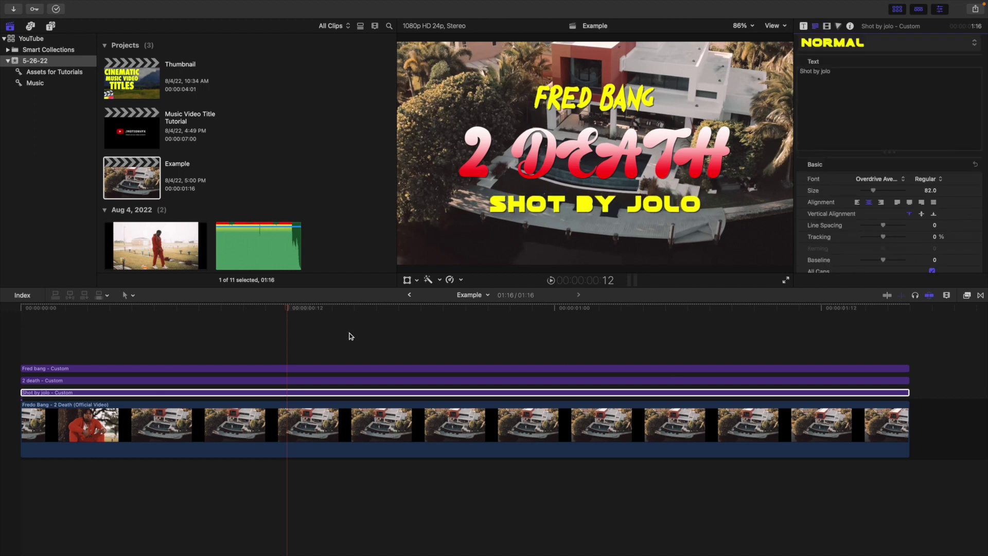
left_click(297, 393)
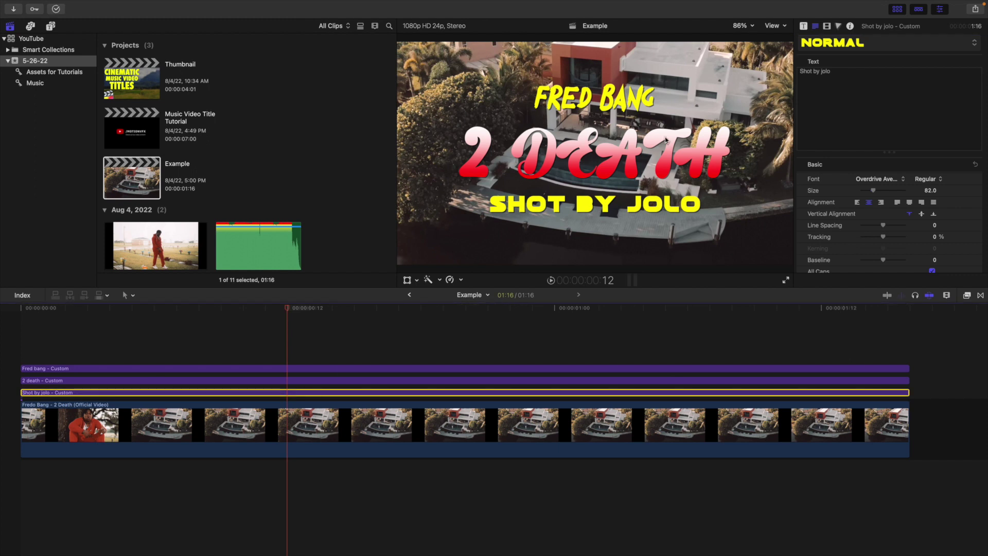
scroll(891, 180, "down", 10)
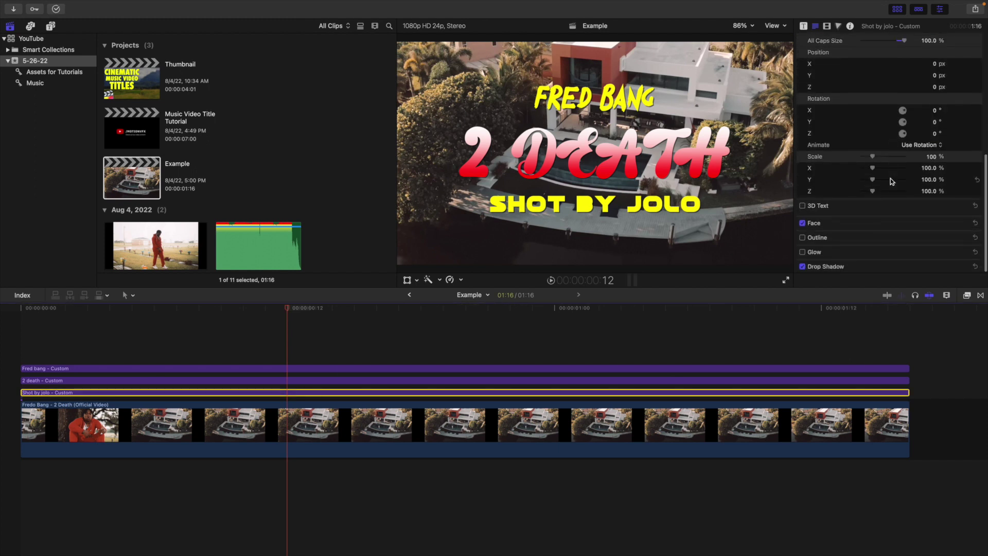
Change the SHOT BY JOLO face colour to white.
left_click(963, 225)
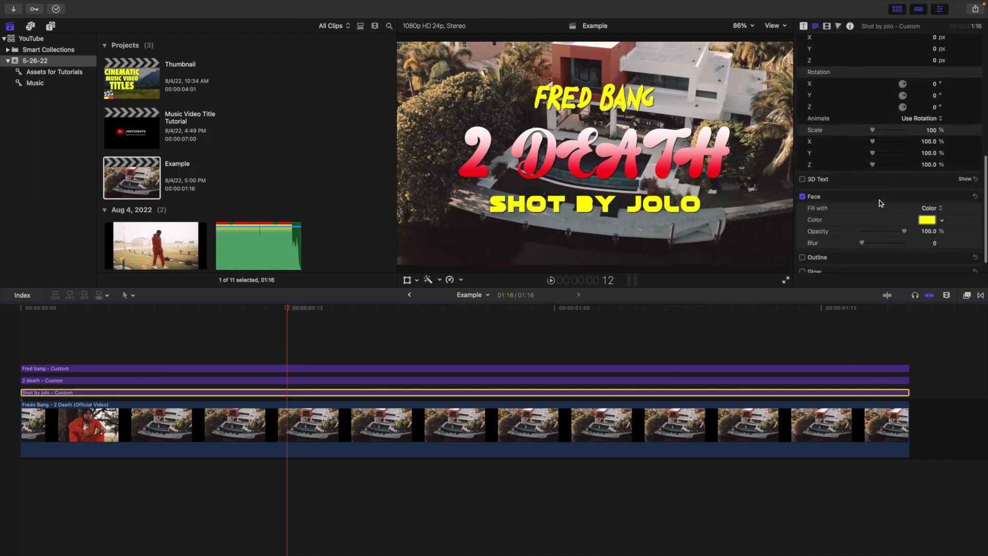
left_click(942, 205)
left_click(863, 222)
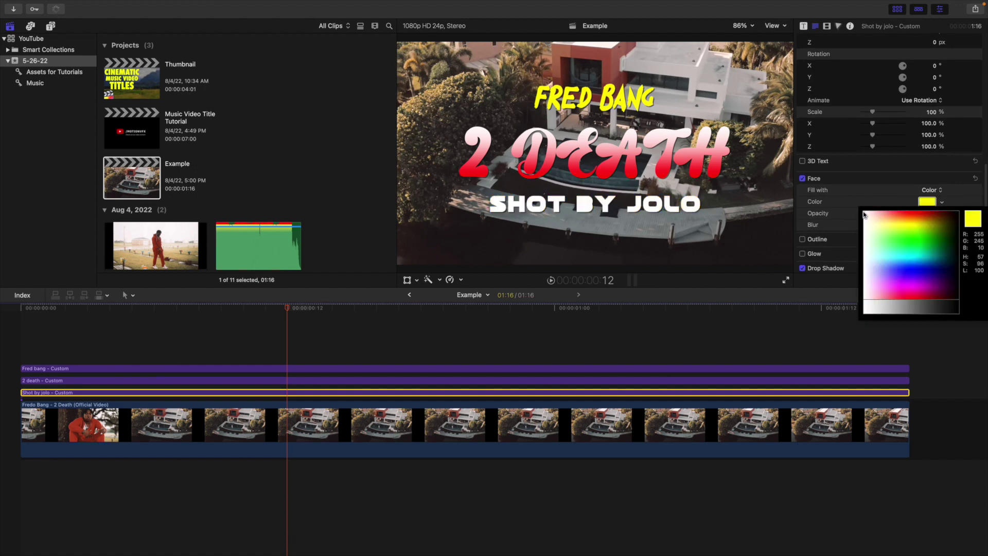
Enable a yellow glow on SHOT BY JOLO with a radius of about 30.
left_click(802, 252)
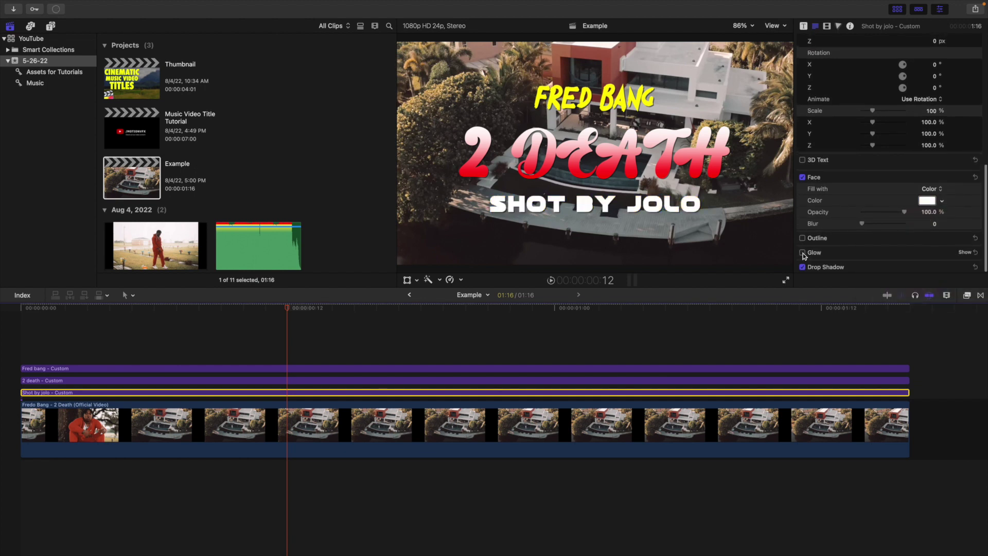
left_click(965, 252)
scroll(885, 221, "down", 3)
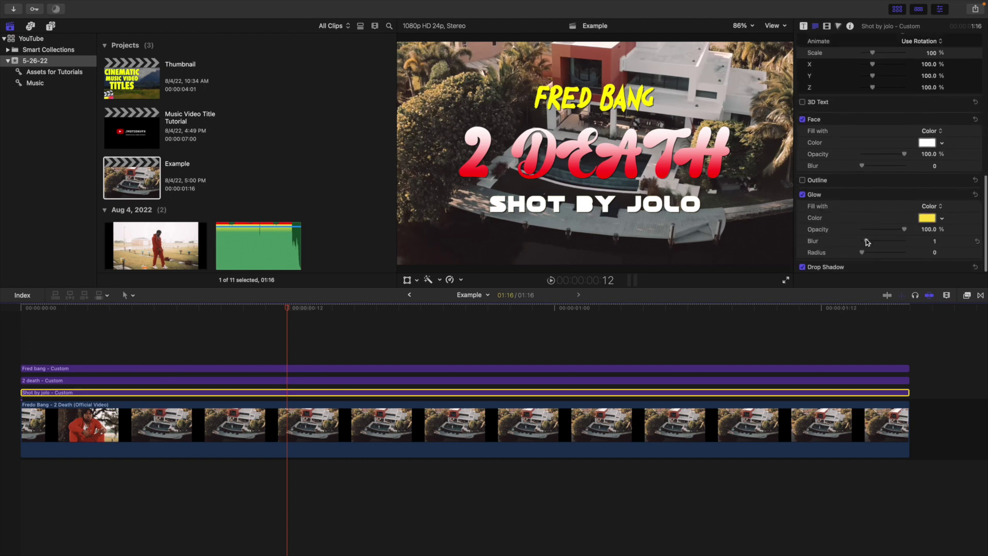
left_click_drag(861, 252, 875, 253)
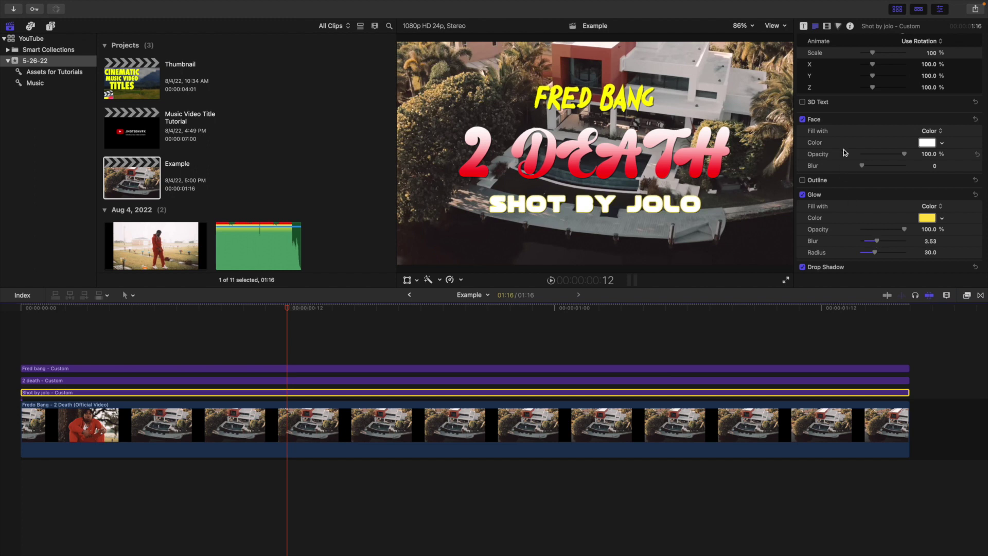
scroll(843, 149, "up", 10)
scroll(841, 151, "up", 2)
Scale SHOT BY JOLO down to 120% and nudge it slightly higher.
left_click(826, 26)
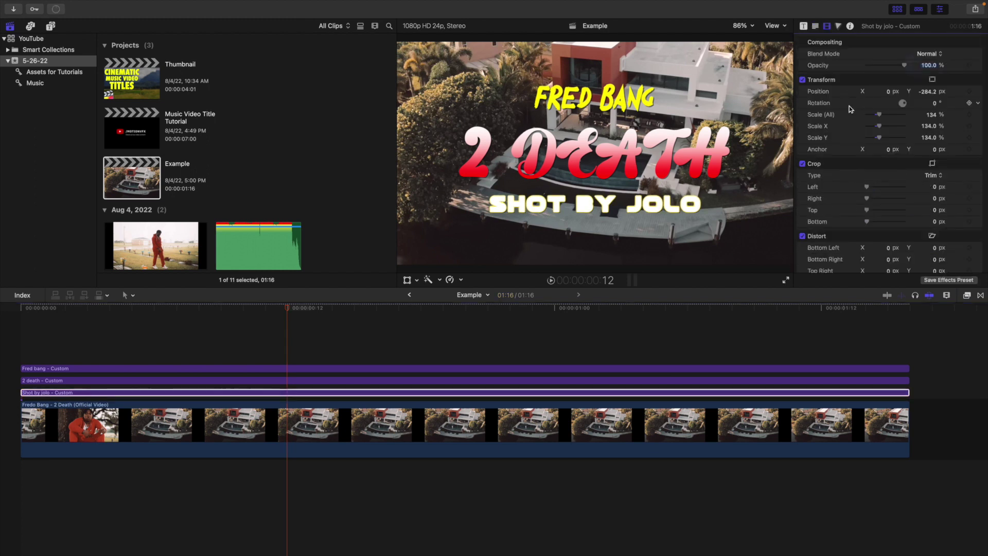
left_click_drag(880, 118, 877, 118)
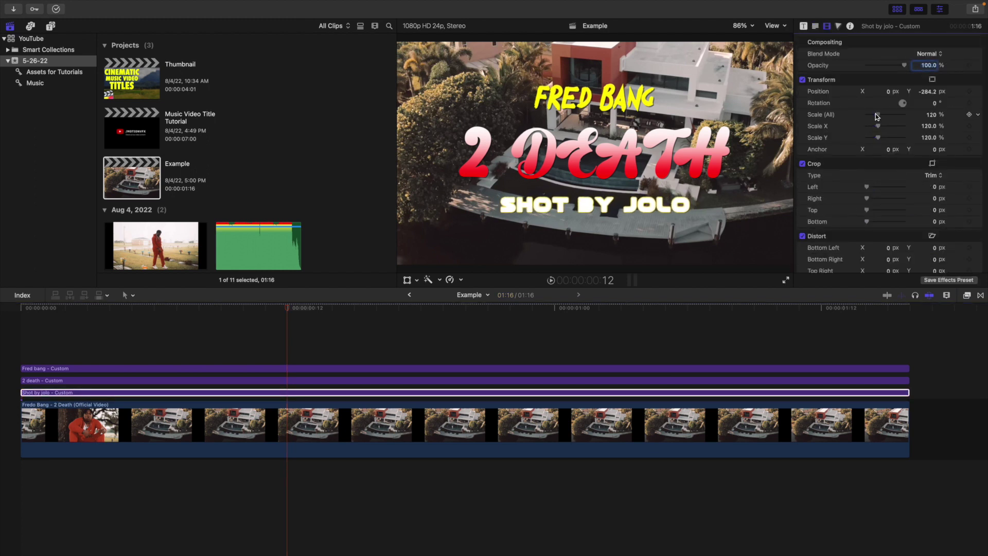
left_click_drag(924, 94, 924, 99)
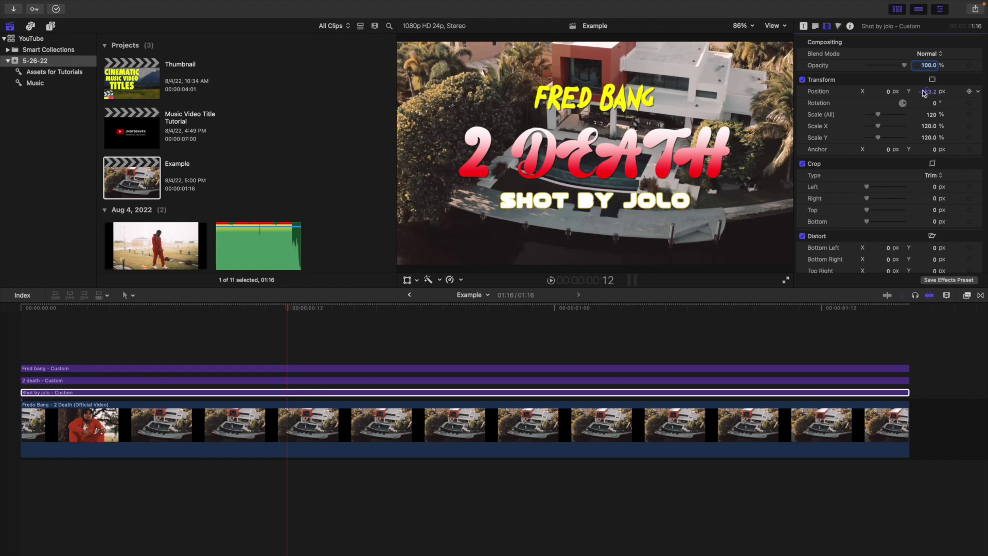
Reduce the glow to radius 23 and blur about 2.35.
left_click(815, 26)
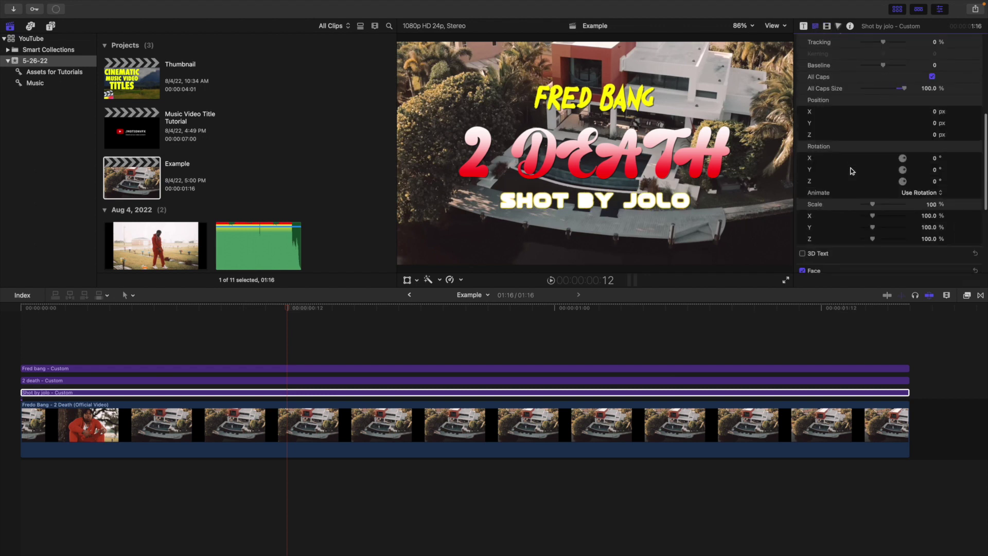
scroll(873, 231, "down", 10)
left_click_drag(874, 253, 871, 246)
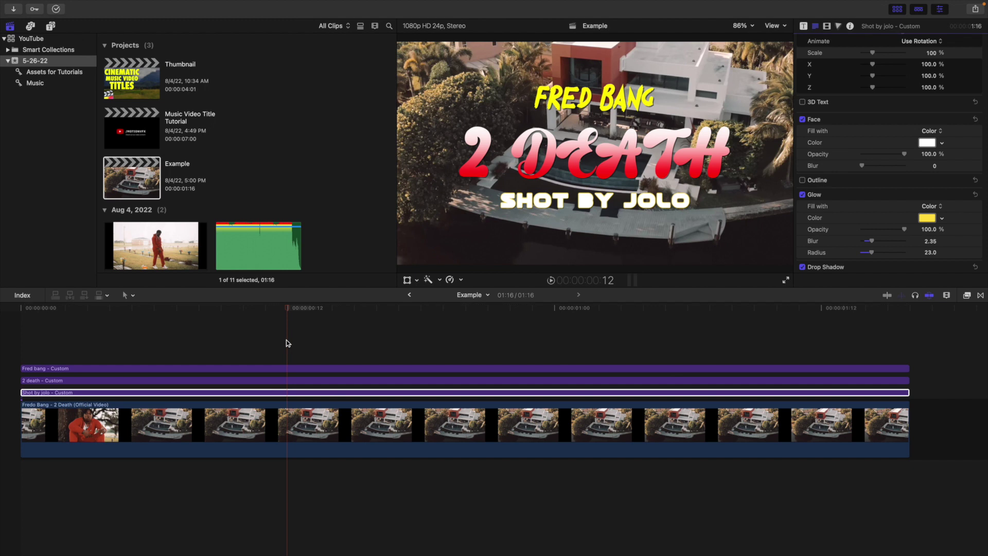
left_click(11, 357)
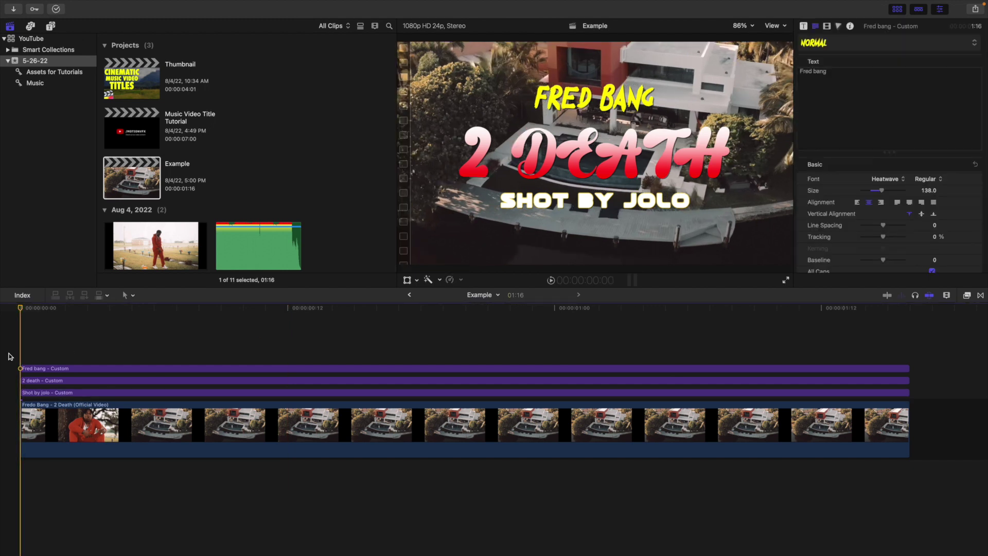
Preview the titles, select FRED BANG, and keep its alignment centred after trying left and right.
key("space")
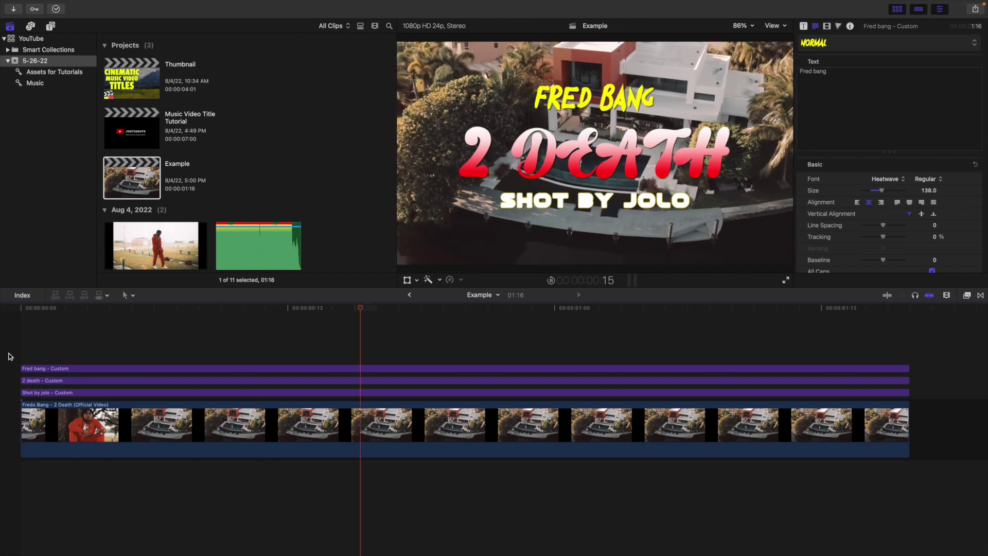
key("space")
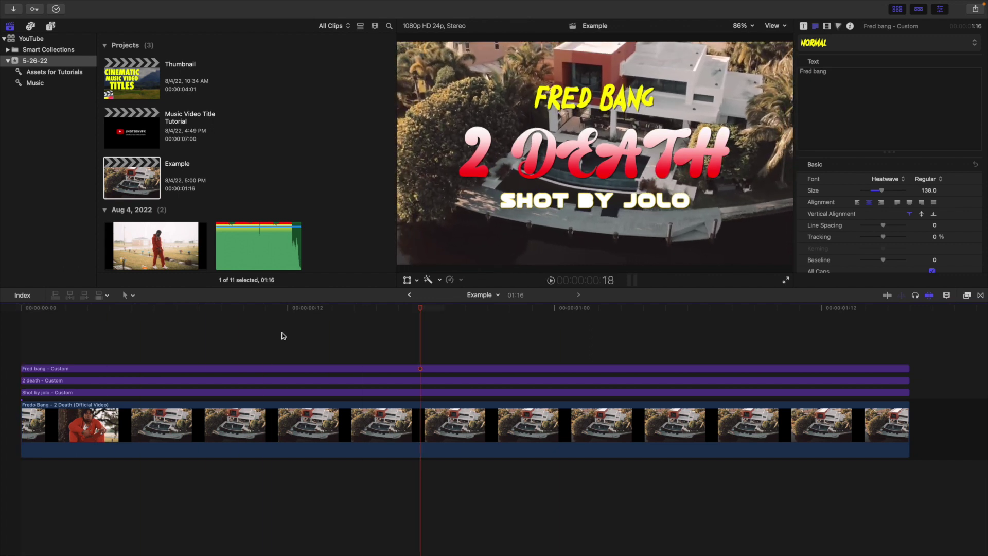
left_click(445, 369)
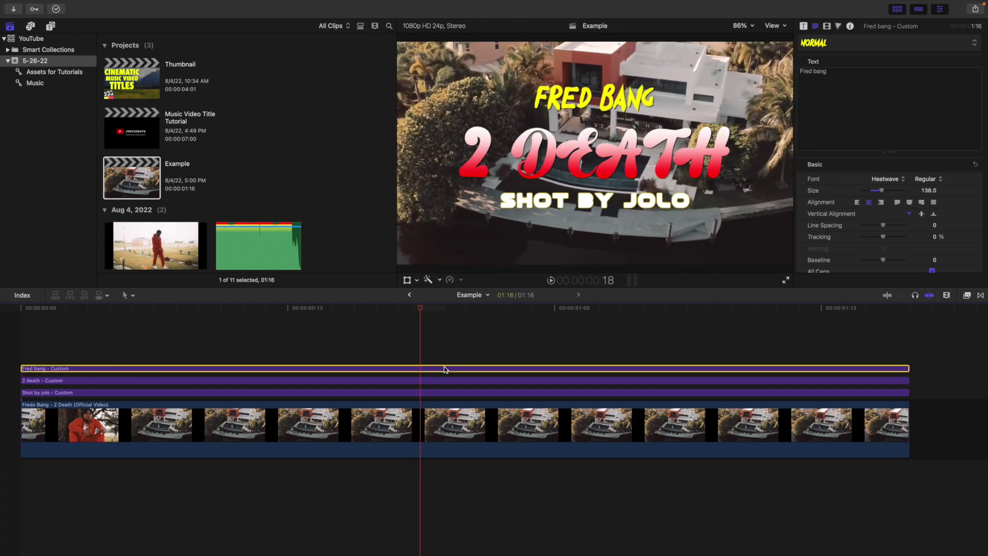
left_click(857, 202)
left_click(881, 202)
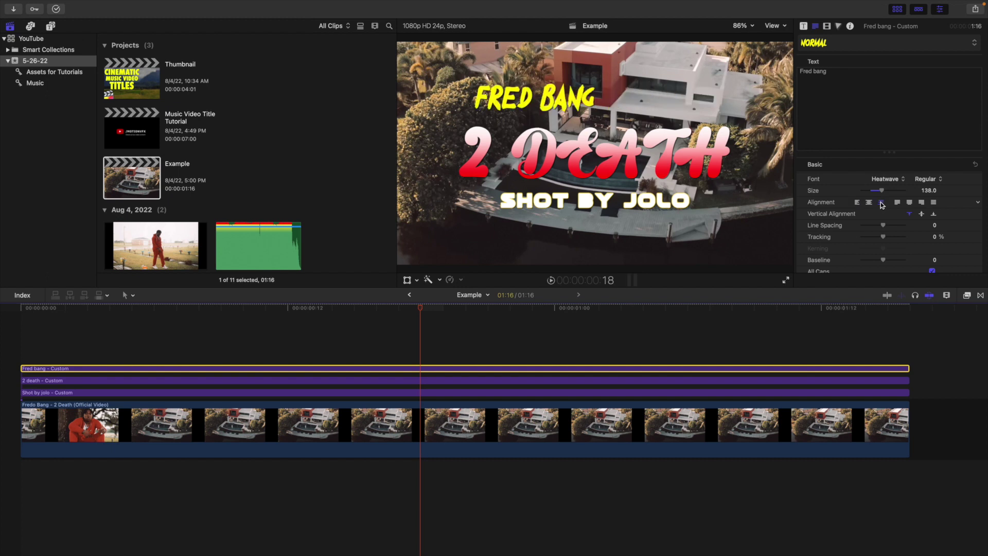
left_click(868, 202)
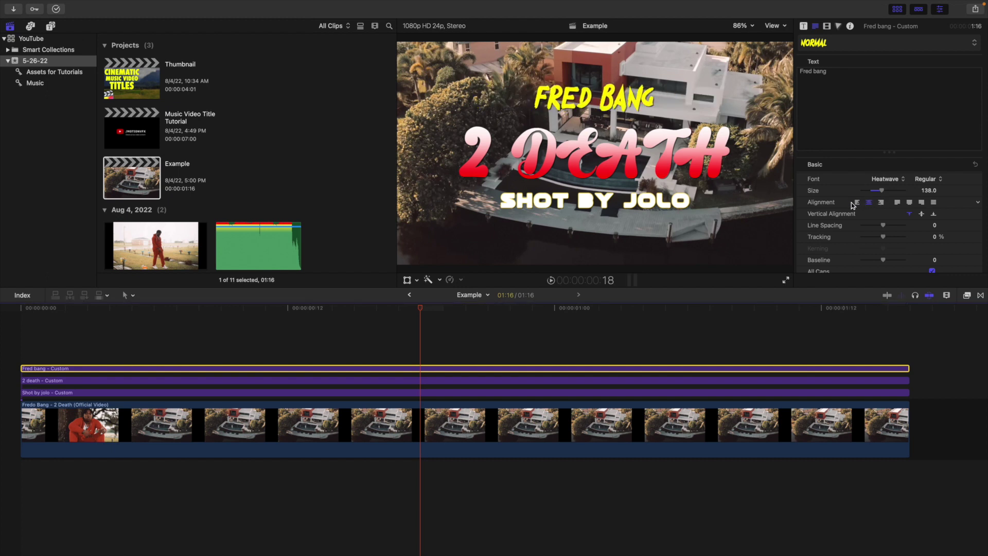
Reset FRED BANG's line spacing to 0 and widen its tracking to 27.53%.
scroll(851, 202, "down", 2)
left_click_drag(883, 186, 892, 188)
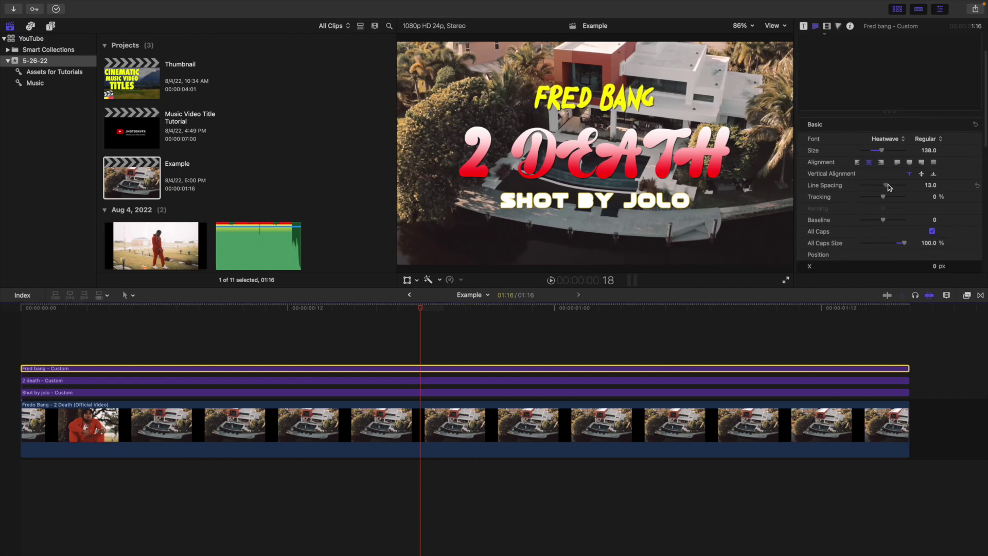
left_click(977, 186)
left_click_drag(882, 197, 888, 197)
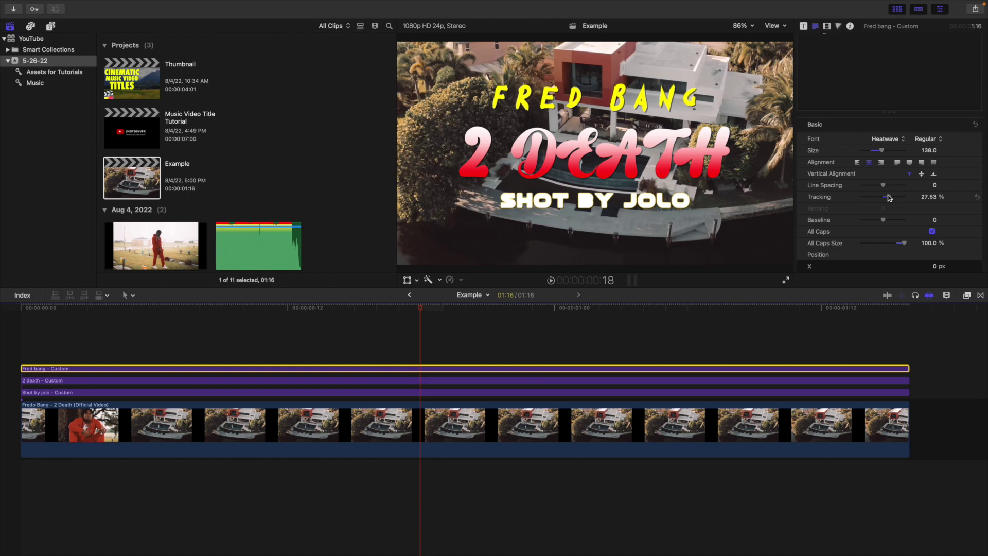
scroll(839, 200, "down", 3)
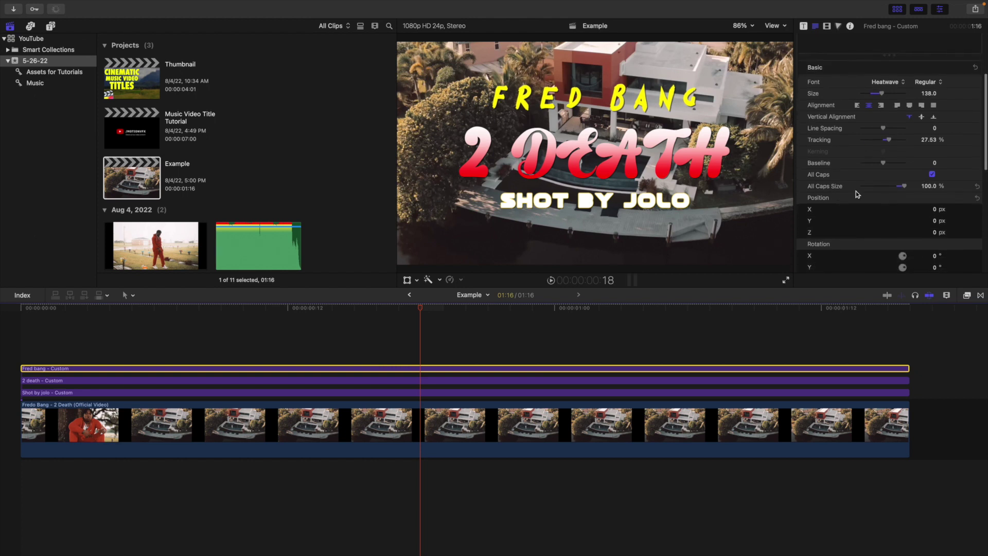
scroll(856, 194, "down", 10)
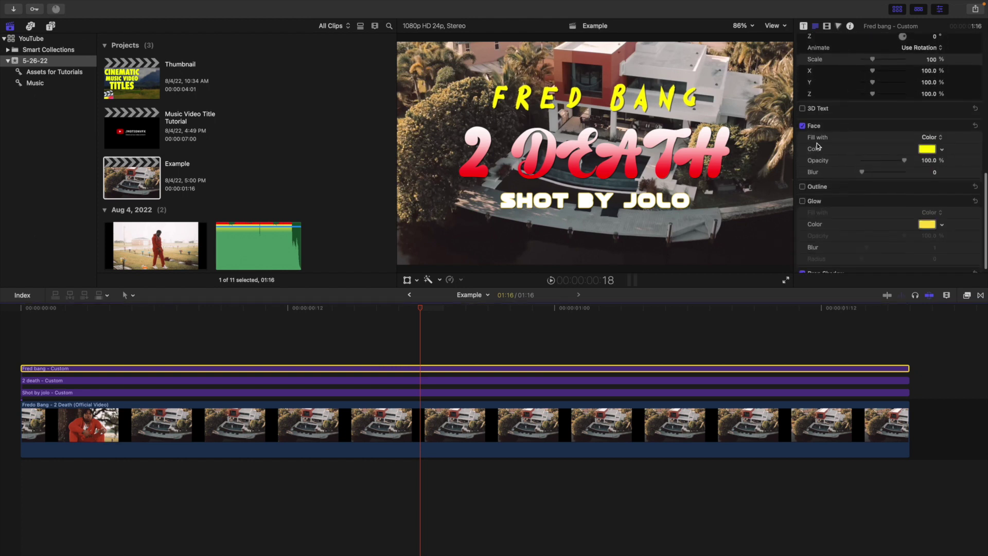
scroll(828, 183, "down", 1)
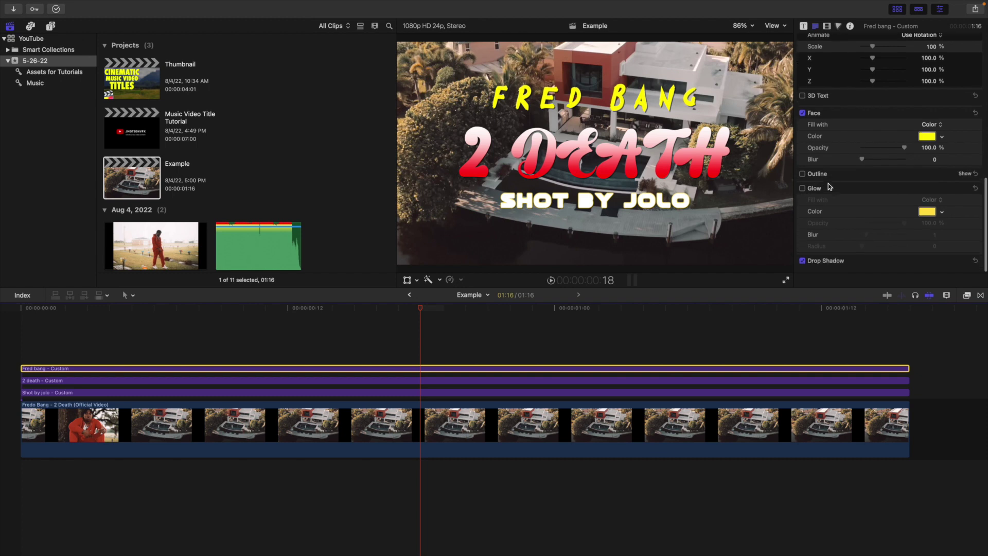
scroll(829, 187, "up", 5)
scroll(828, 187, "down", 5)
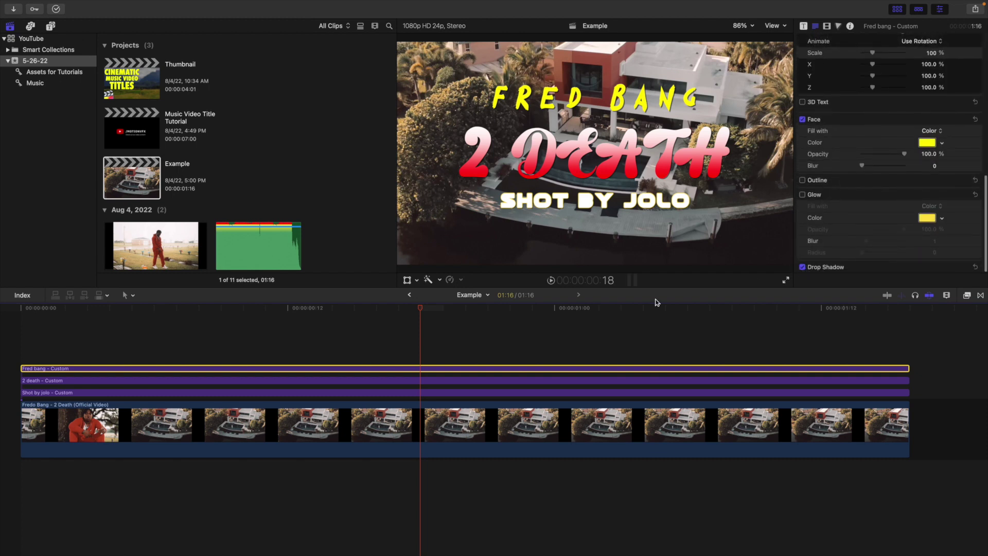
scroll(833, 128, "up", 10)
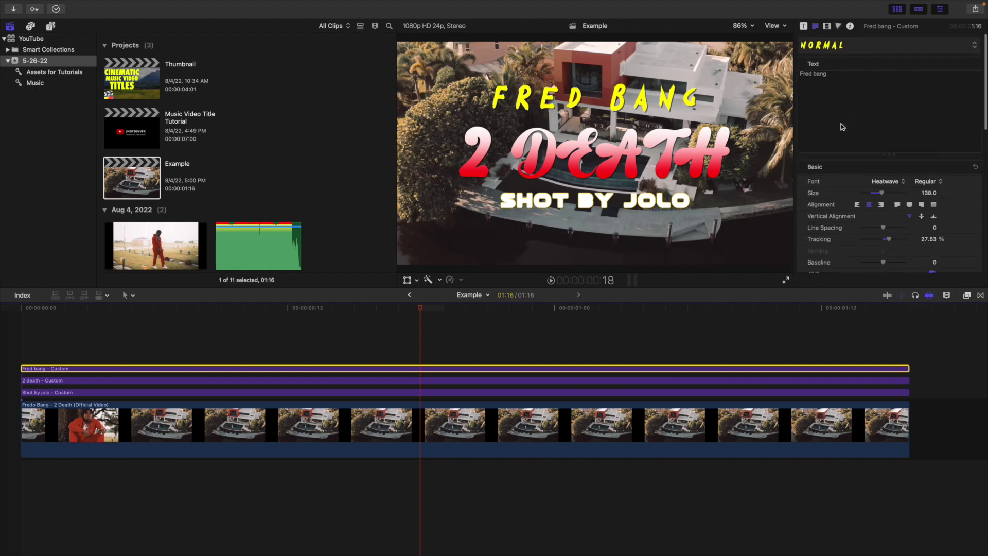
Return the playhead to the start and select the 'Fred bang - Custom' title clip.
left_click(390, 351)
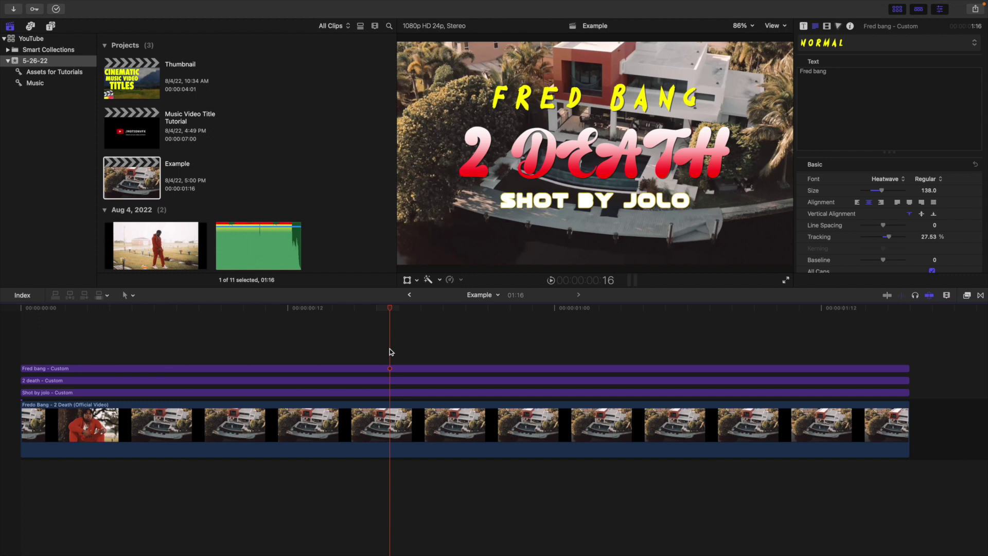
key("Home")
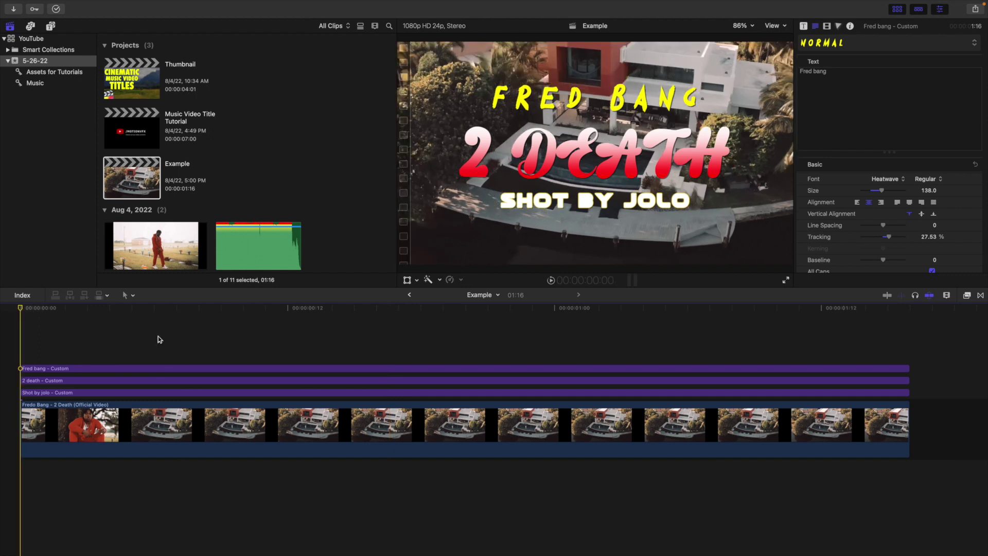
left_click(241, 343)
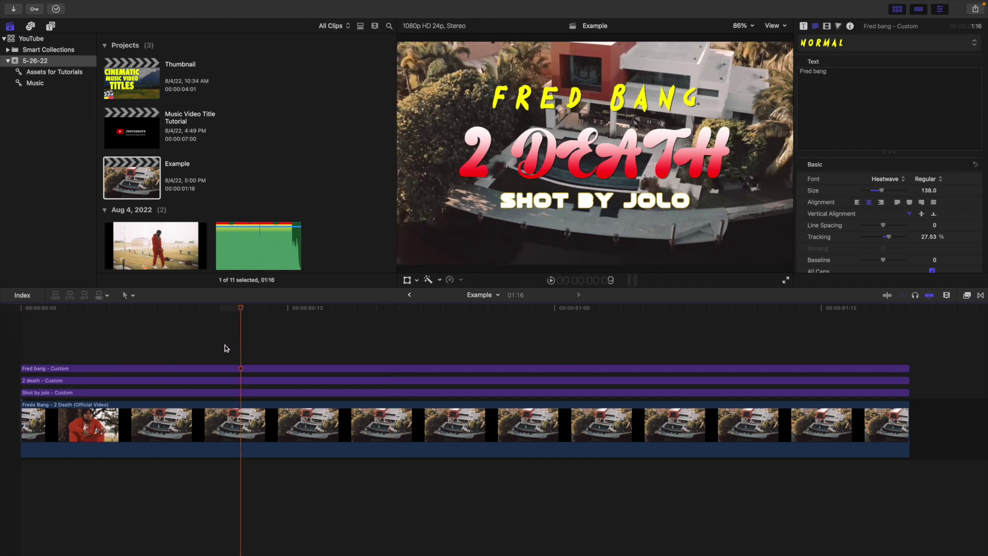
left_click(21, 355)
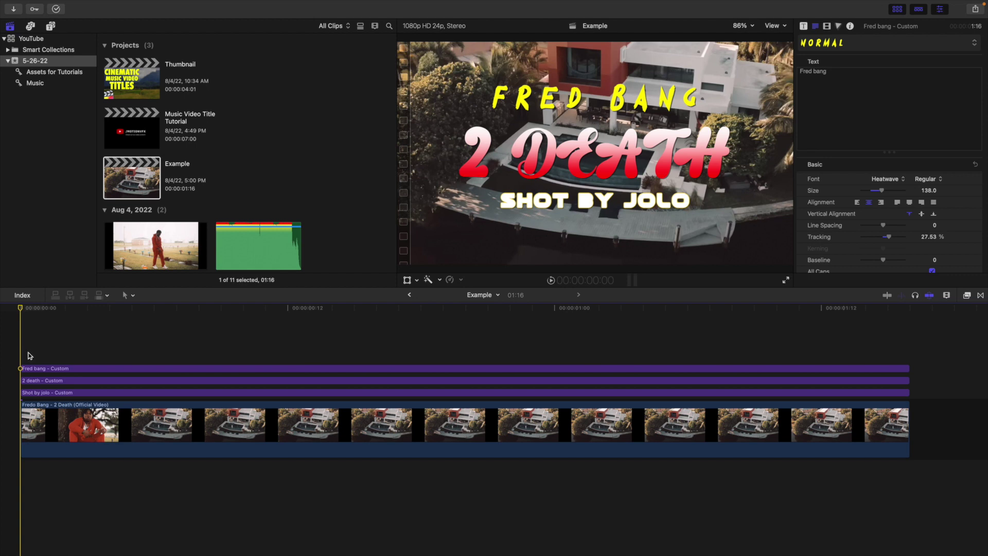
left_click(41, 368)
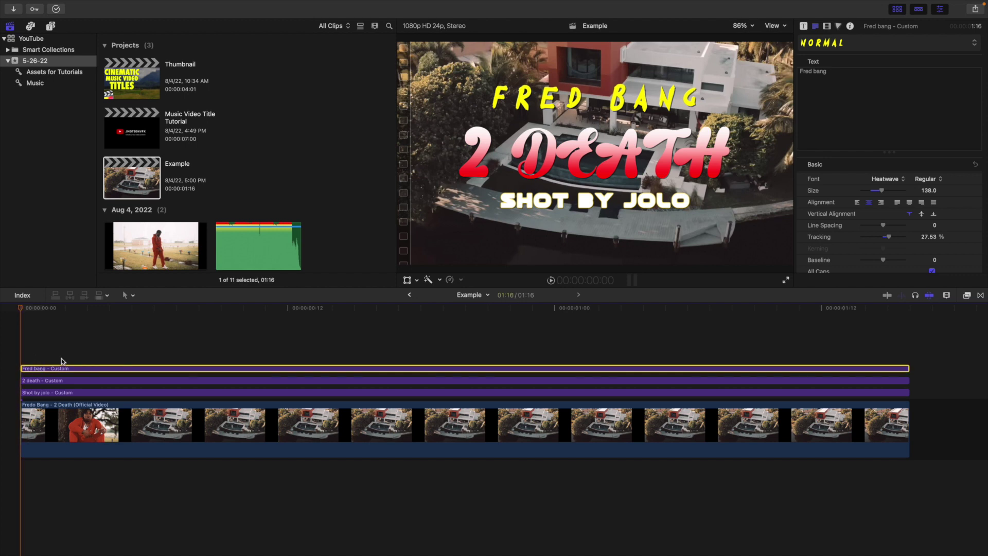
Give FRED BANG an In Scale of 0% and 2 DEATH an In Opacity of 0%.
left_click(804, 27)
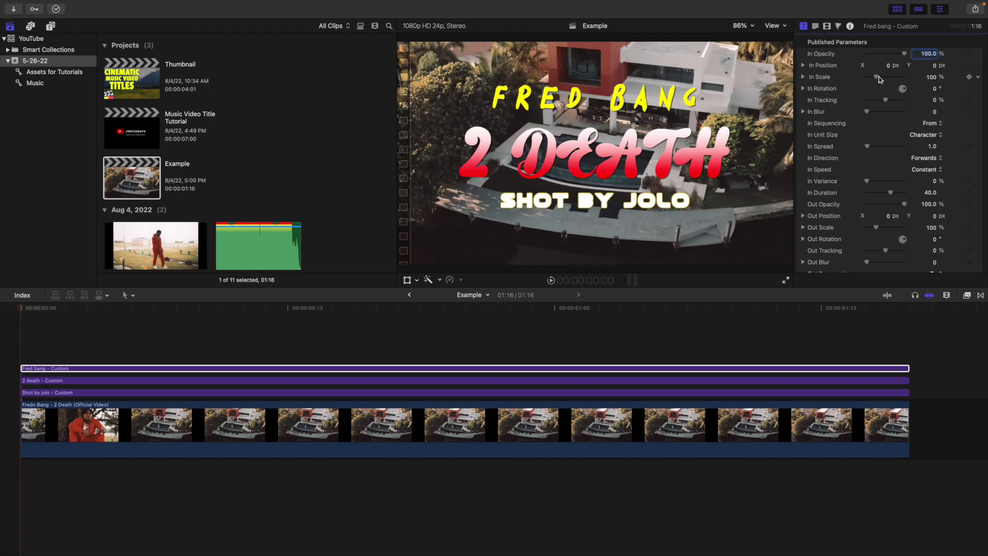
left_click_drag(875, 77, 865, 77)
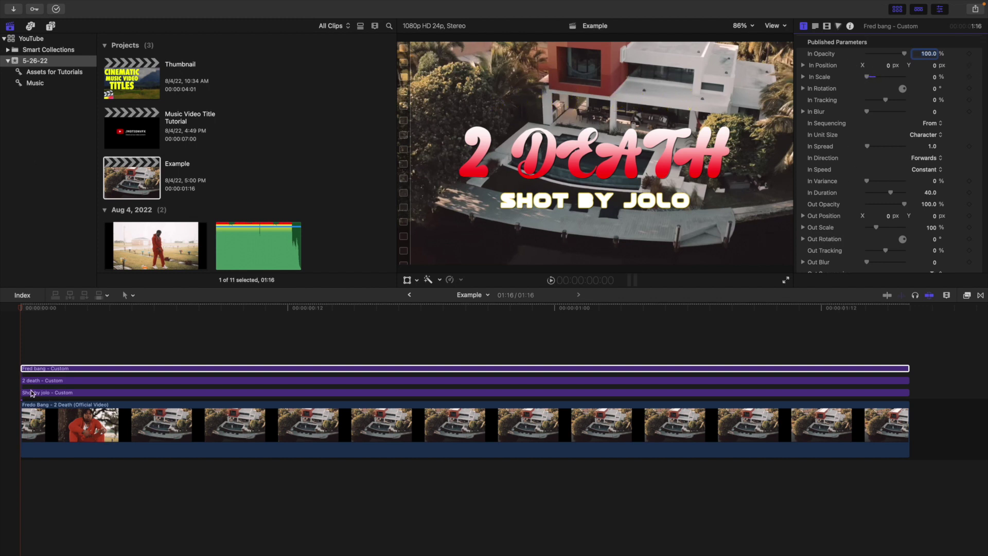
left_click(15, 357)
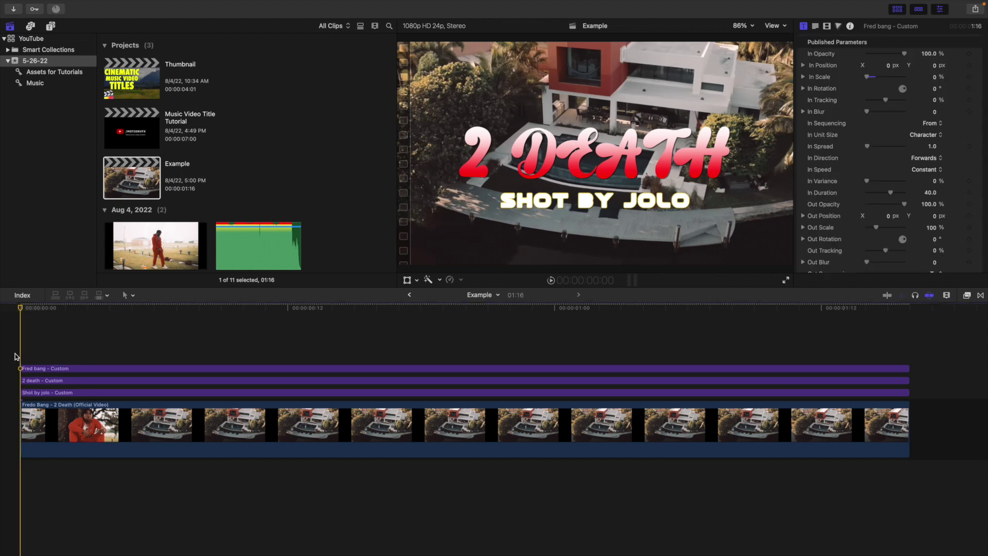
key("space")
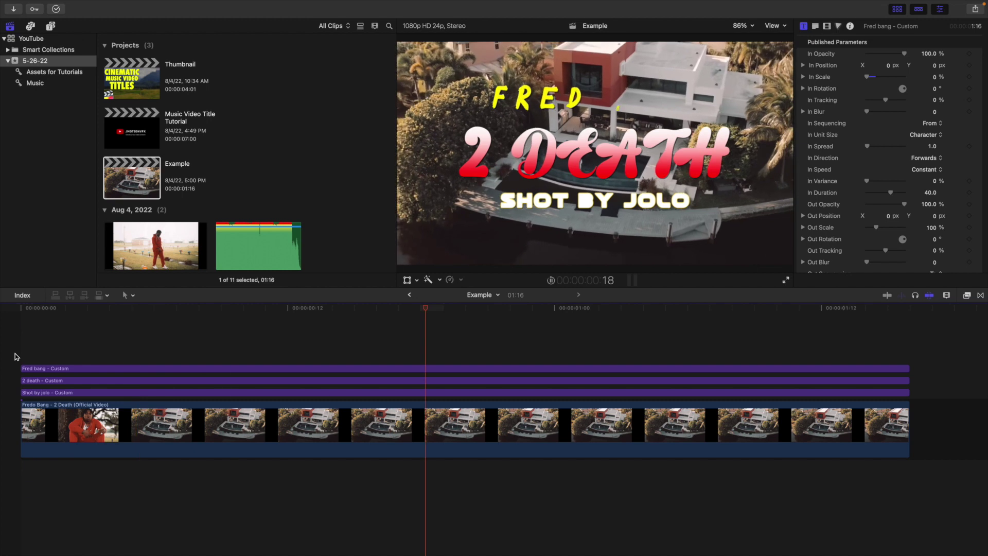
left_click(40, 380)
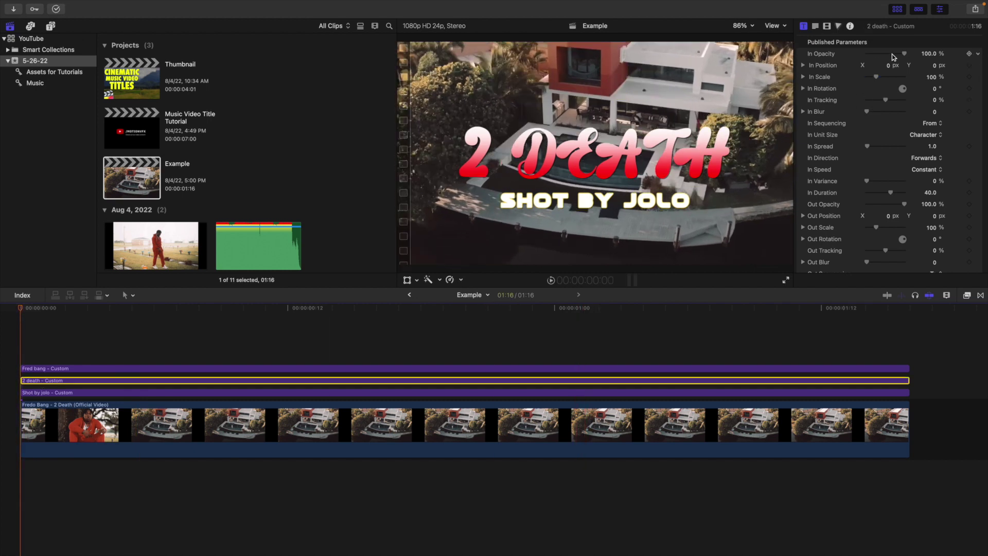
left_click_drag(904, 54, 838, 60)
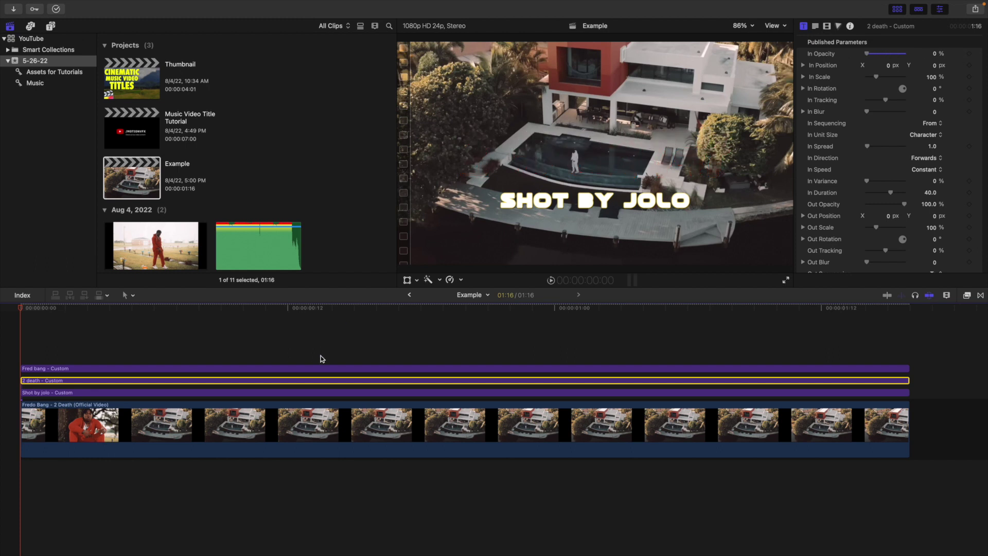
Animate SHOT BY JOLO in with -131.6° Z rotation and 0% In Scale.
left_click(281, 392)
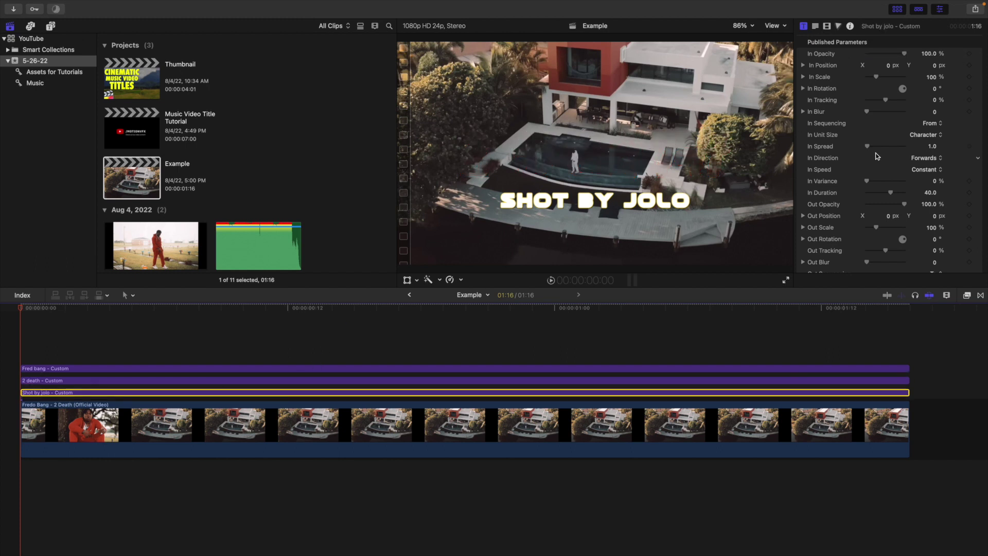
left_click(803, 89)
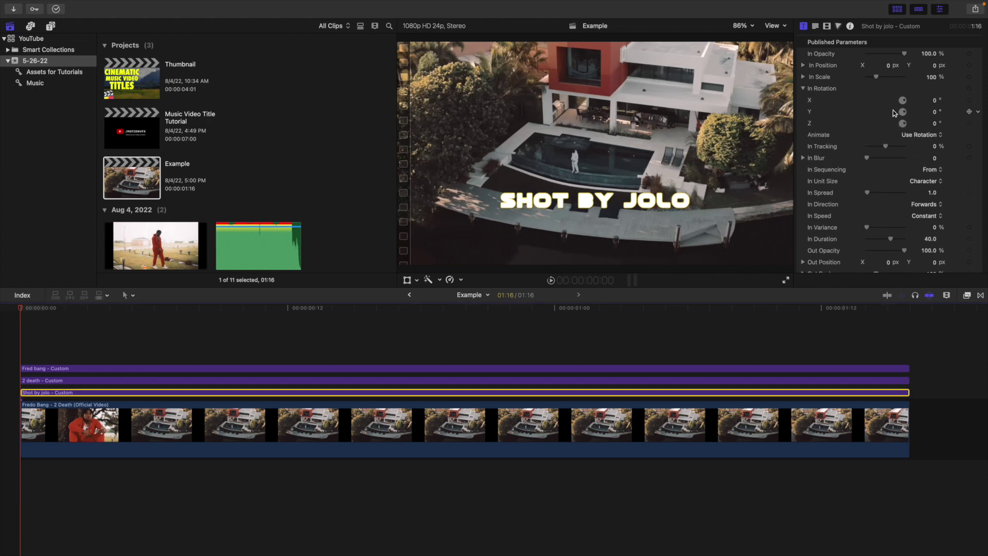
left_click_drag(935, 125, 935, 125)
left_click_drag(876, 77, 858, 79)
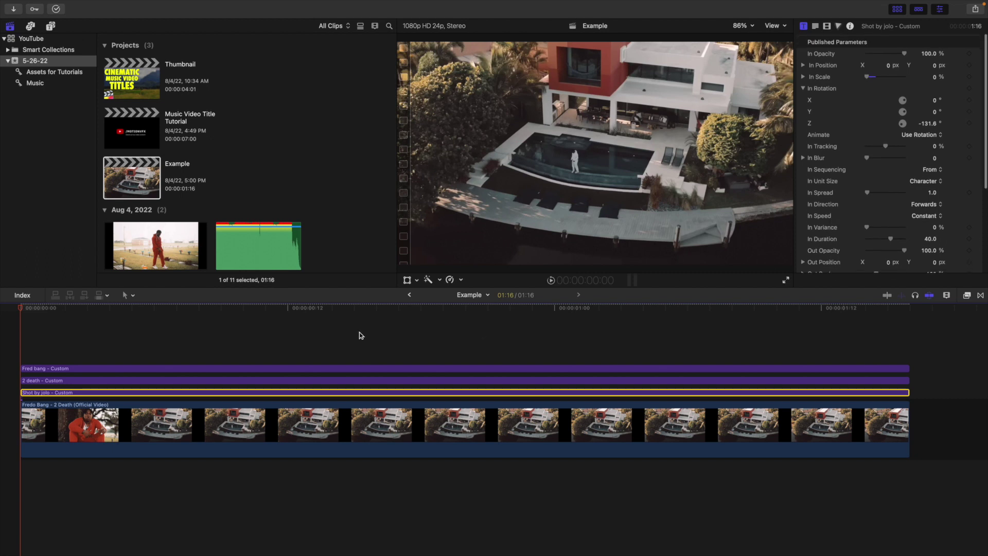
left_click(20, 354)
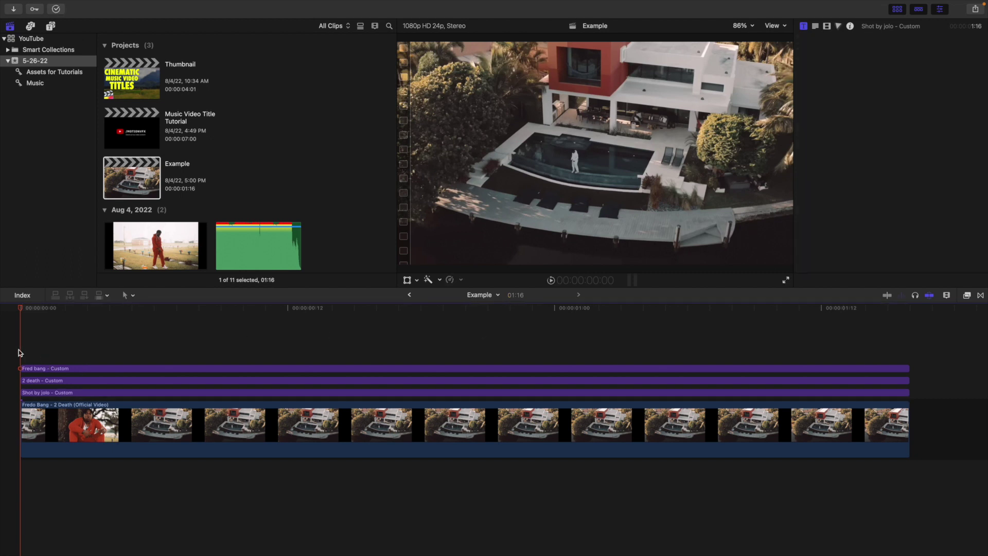
key("space")
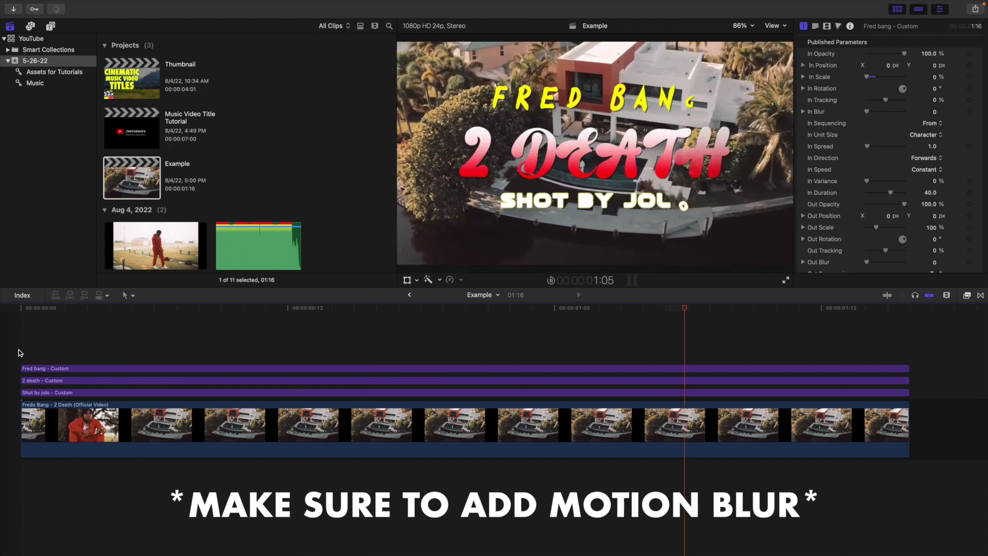
key("space")
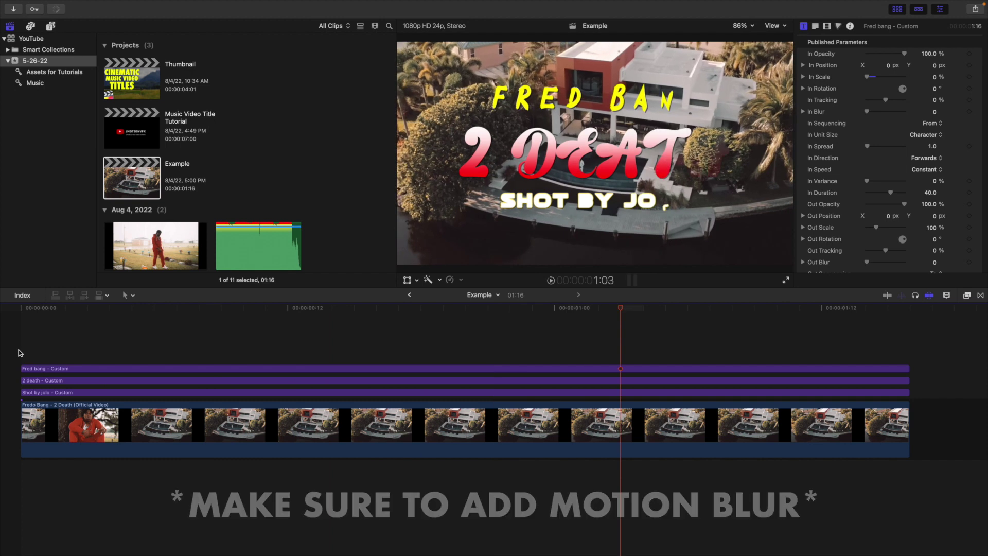
left_click(126, 347)
left_click(117, 368)
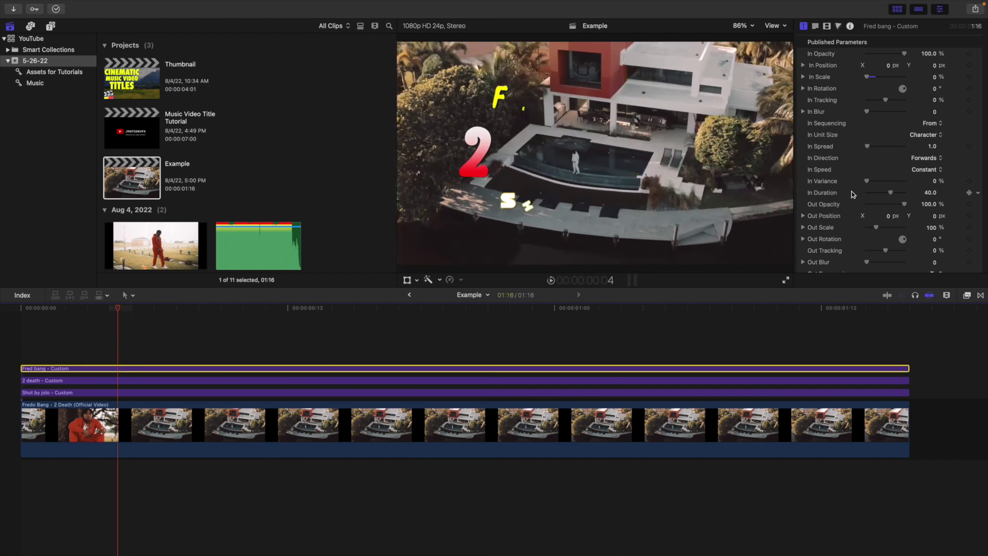
scroll(839, 242, "down", 3)
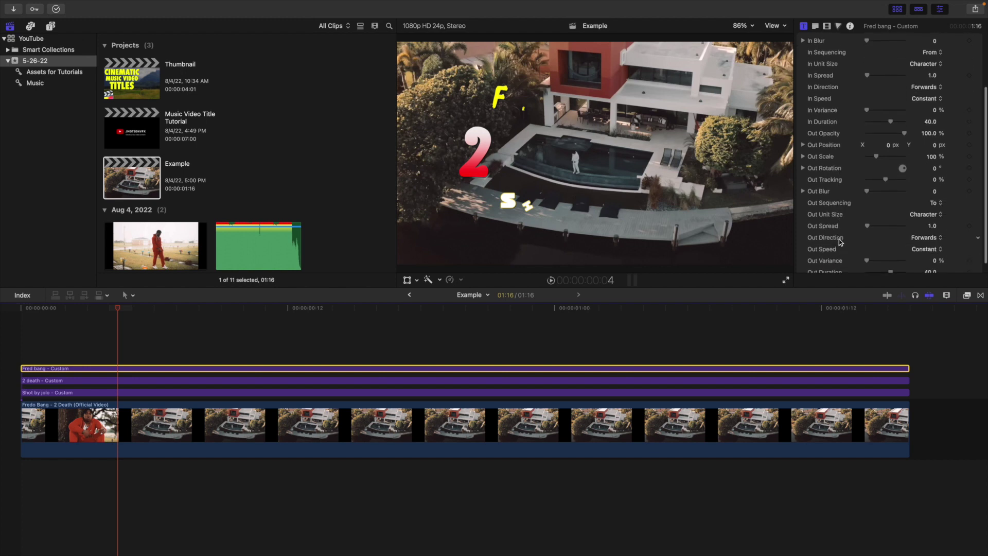
left_click(10, 350)
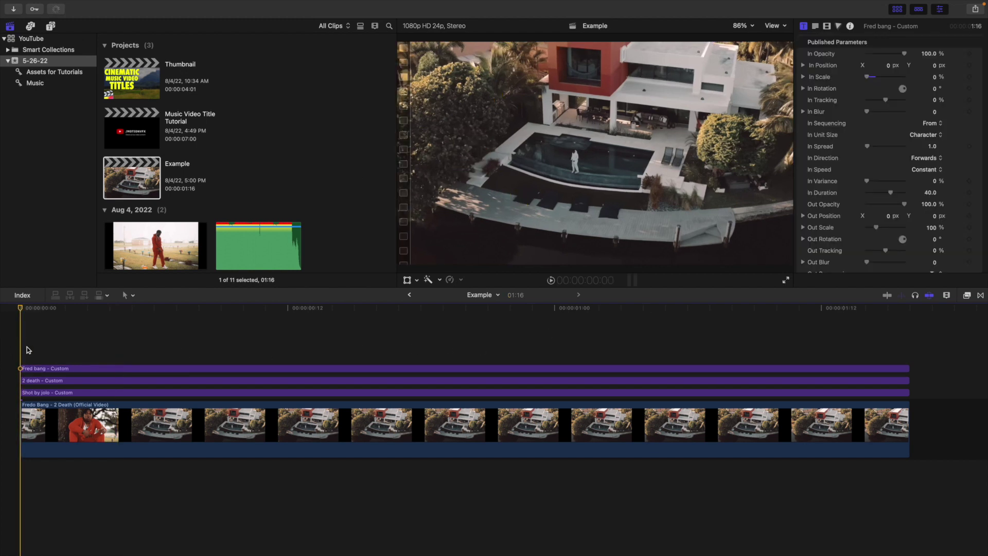
key("space")
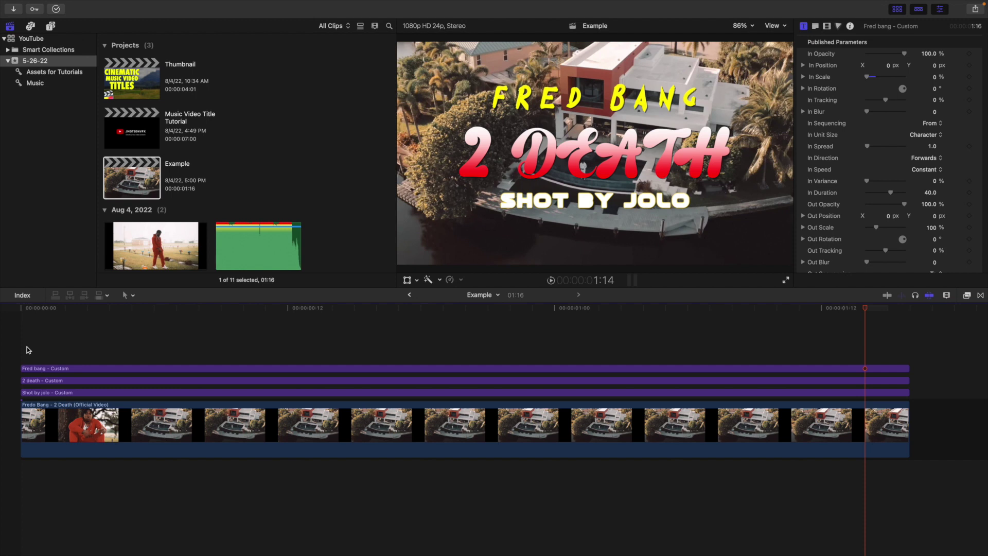
left_click(9, 335)
key("space")
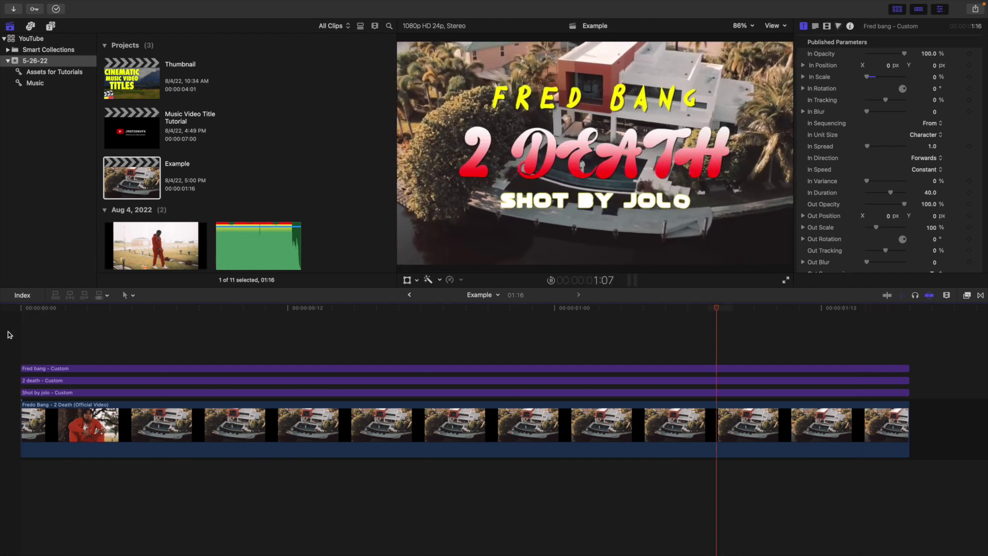
key("space")
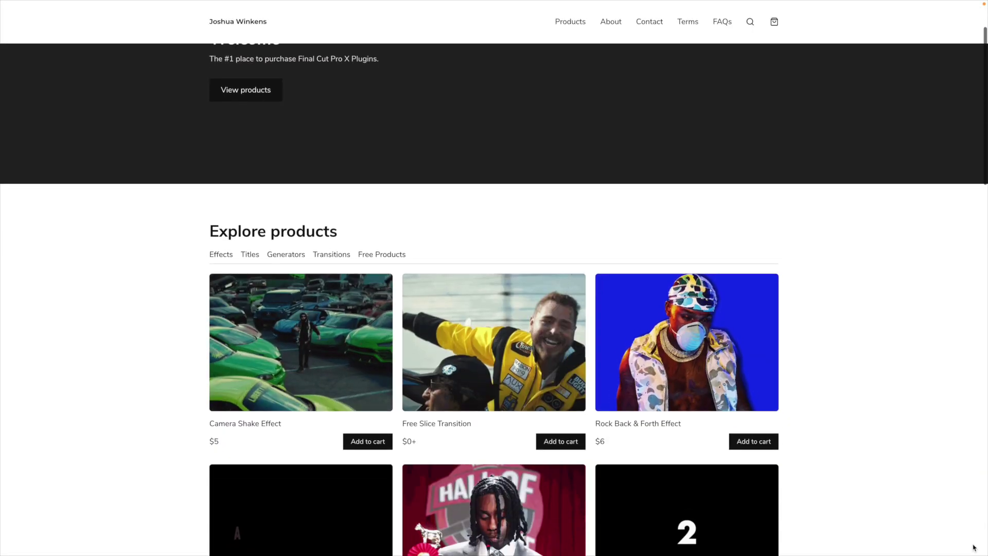
scroll(974, 547, "down", 5)
scroll(974, 547, "down", 7)
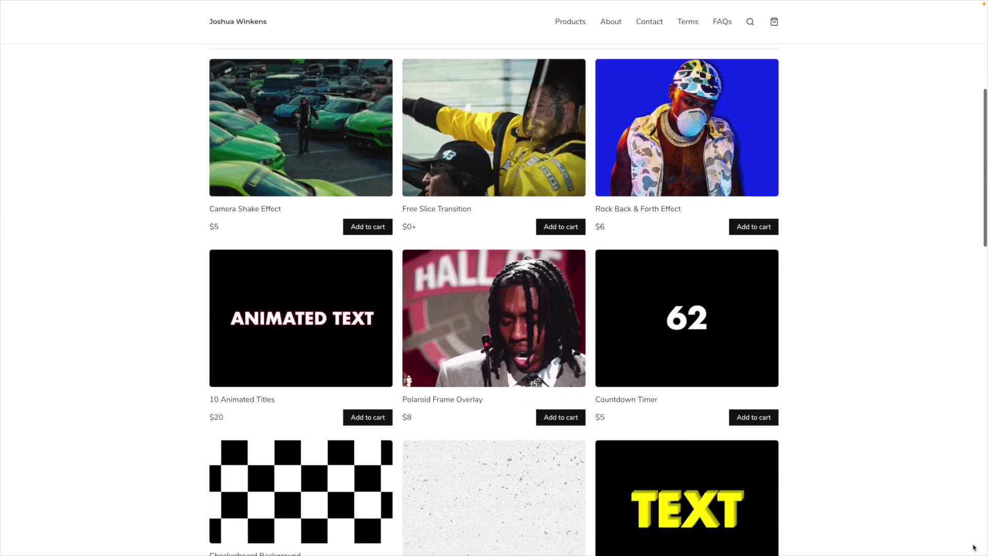
scroll(974, 547, "down", 8)
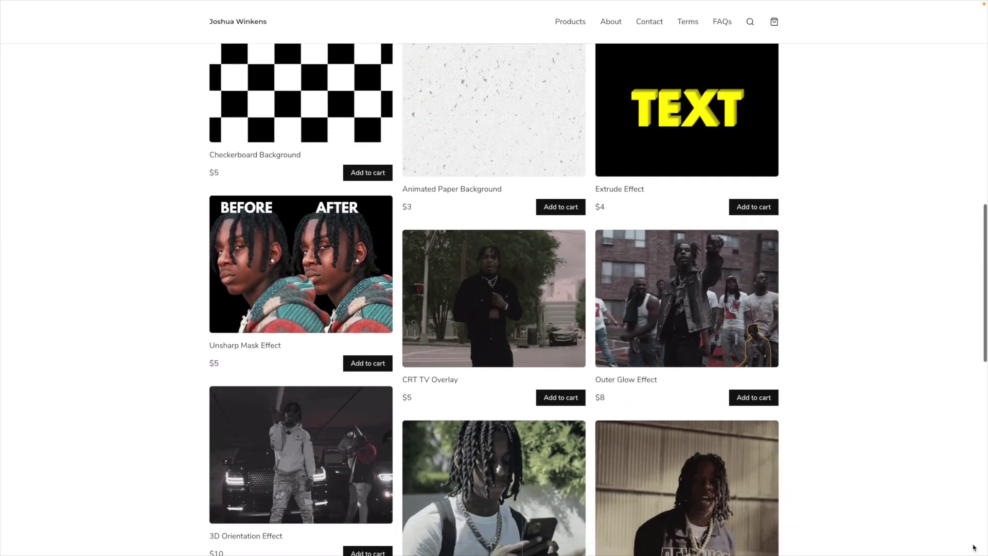
scroll(974, 547, "down", 4)
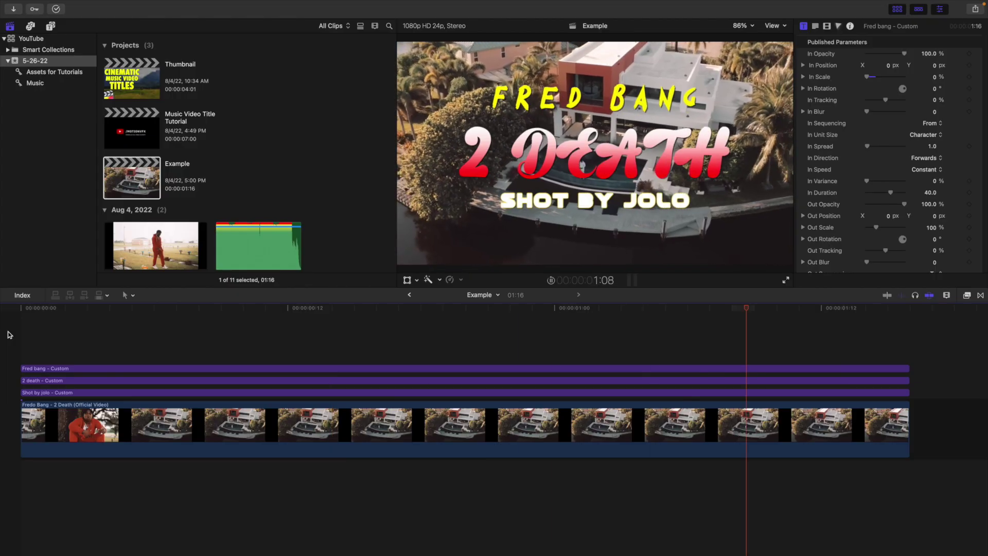
key("space")
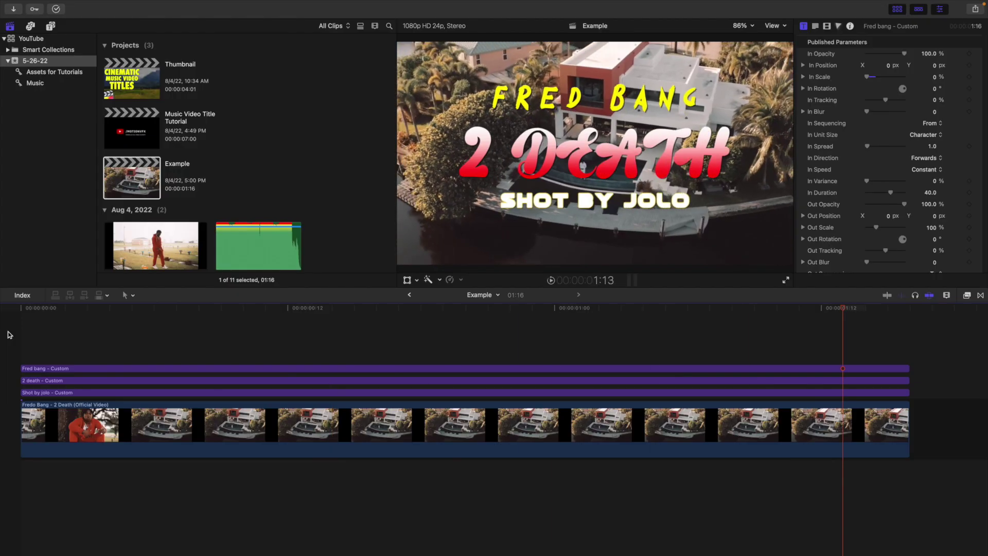